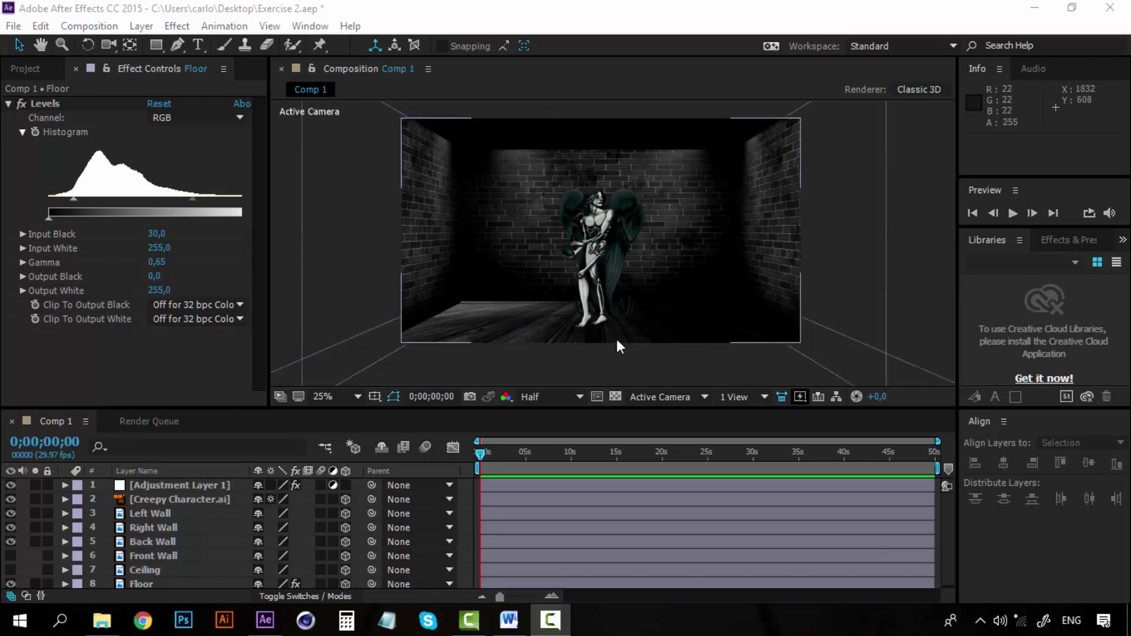
# - Give the six room layers, Left Wall through Floor, an Orange label
pyautogui.click(168, 505)
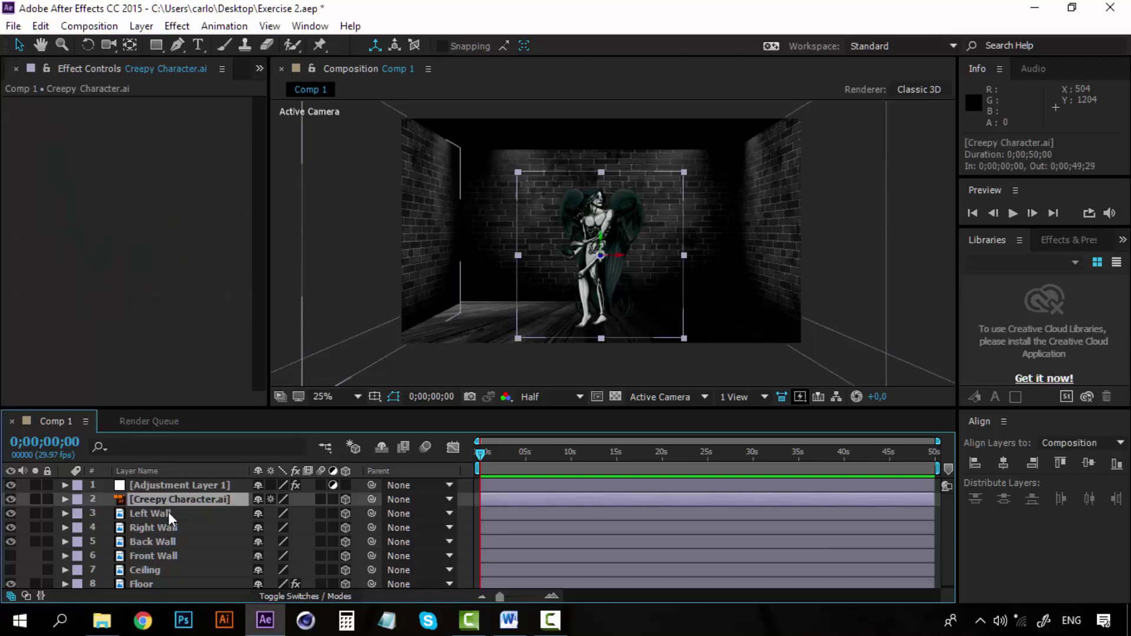
pyautogui.click(168, 512)
pyautogui.scroll(-1, 143, 564)
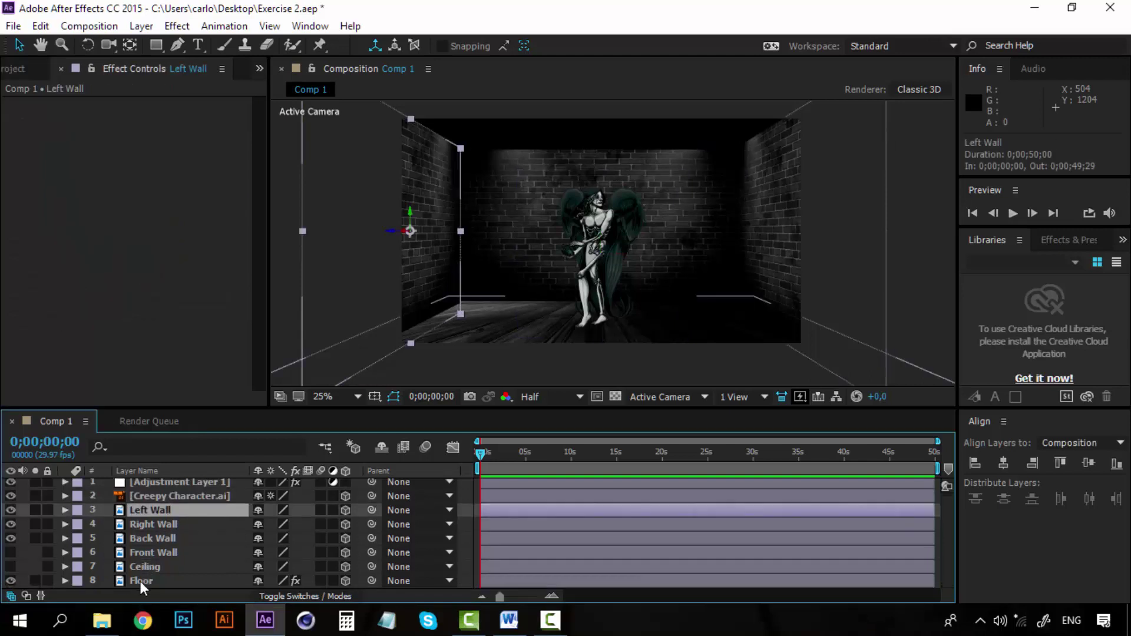
pyautogui.keyDown('shift'); pyautogui.click(140, 581); pyautogui.keyUp('shift')
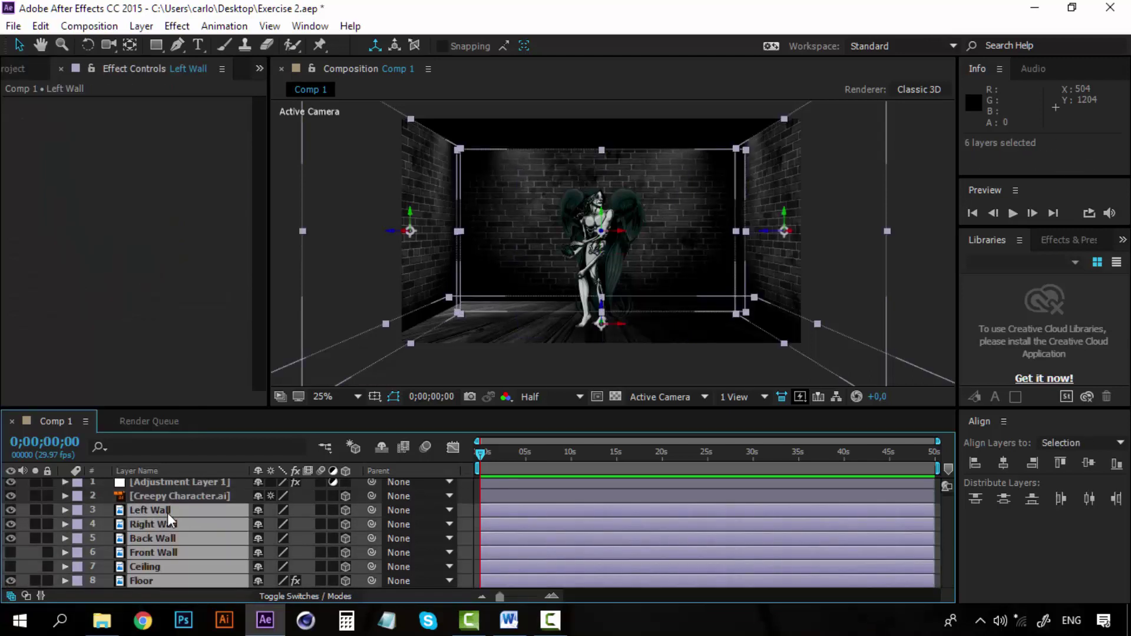
pyautogui.scroll(1, 148, 546)
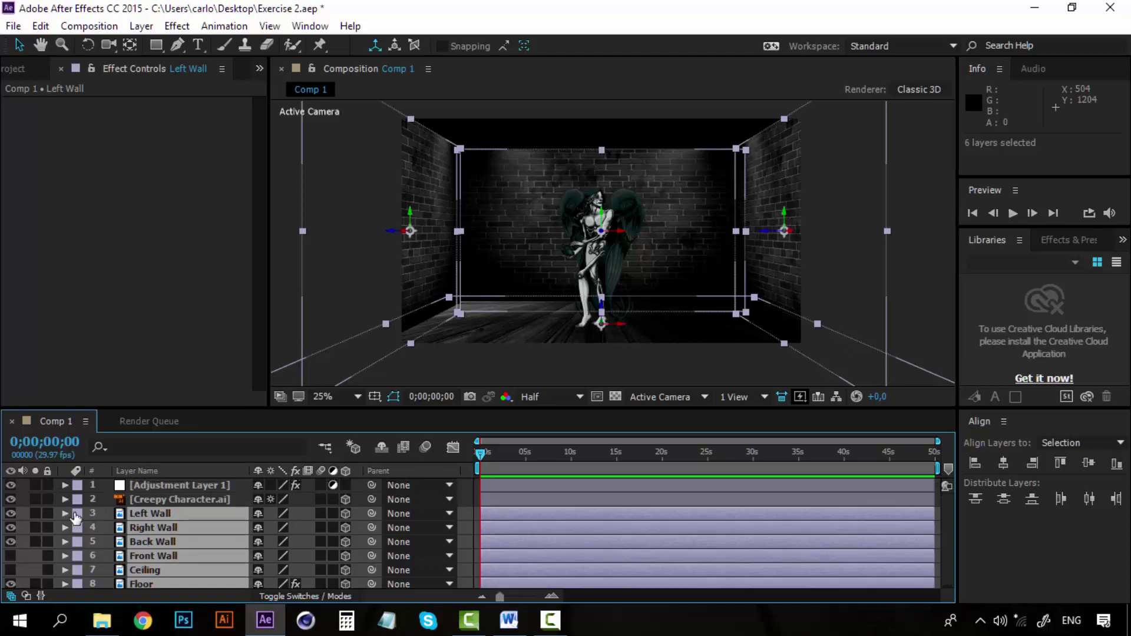
pyautogui.click(77, 515)
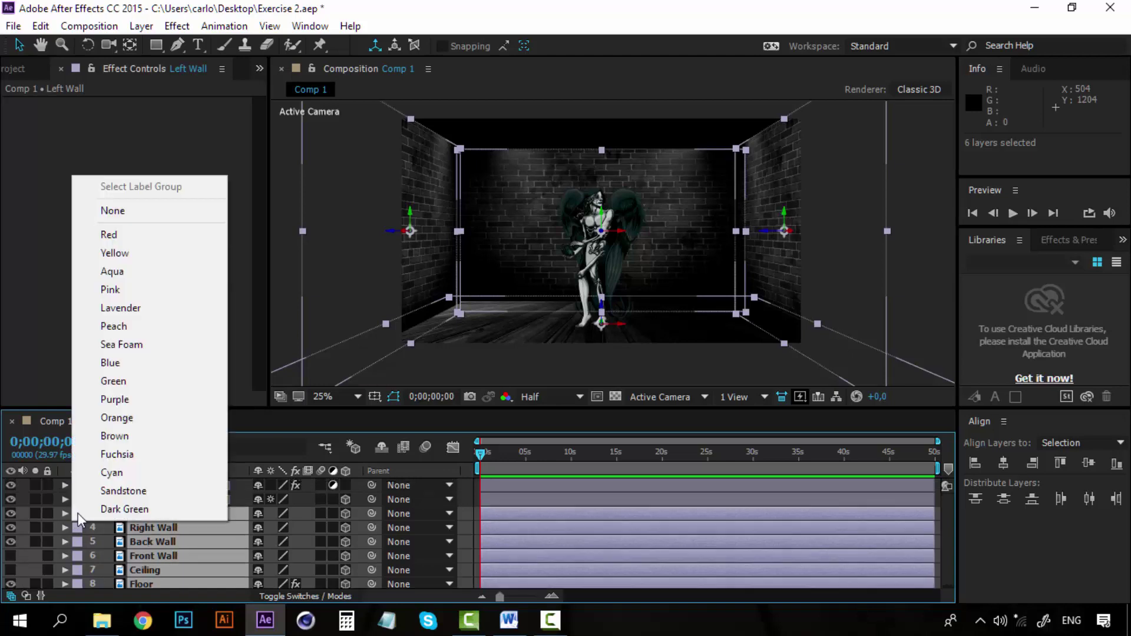
pyautogui.click(117, 418)
# - Change the Creepy Character layer's label colour to Blue
pyautogui.click(175, 502)
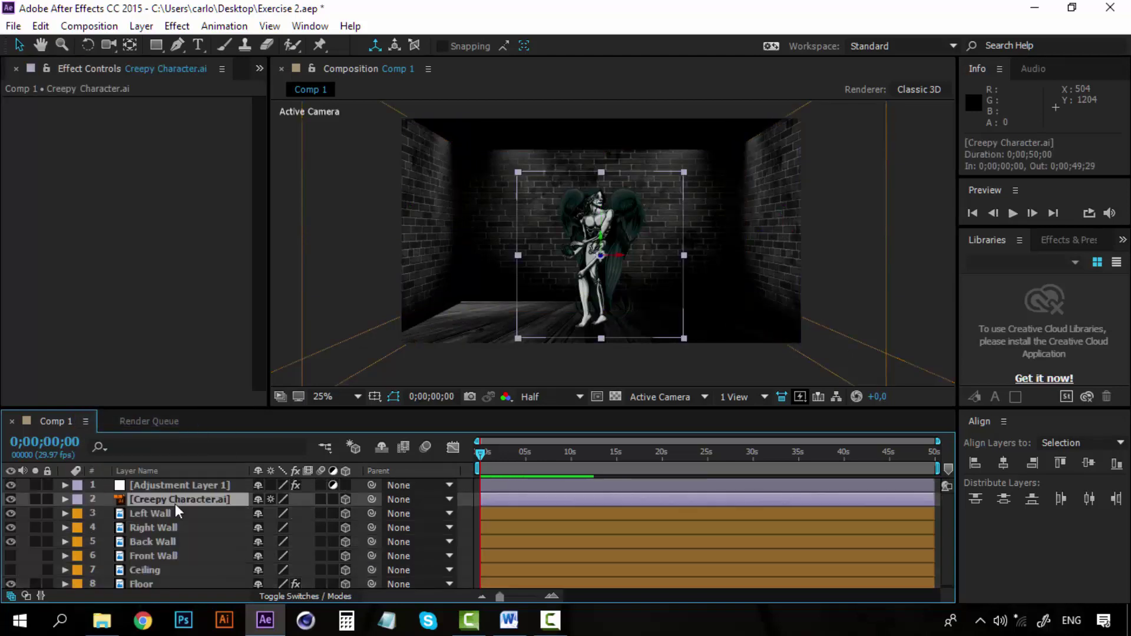
pyautogui.click(162, 516)
pyautogui.click(167, 539)
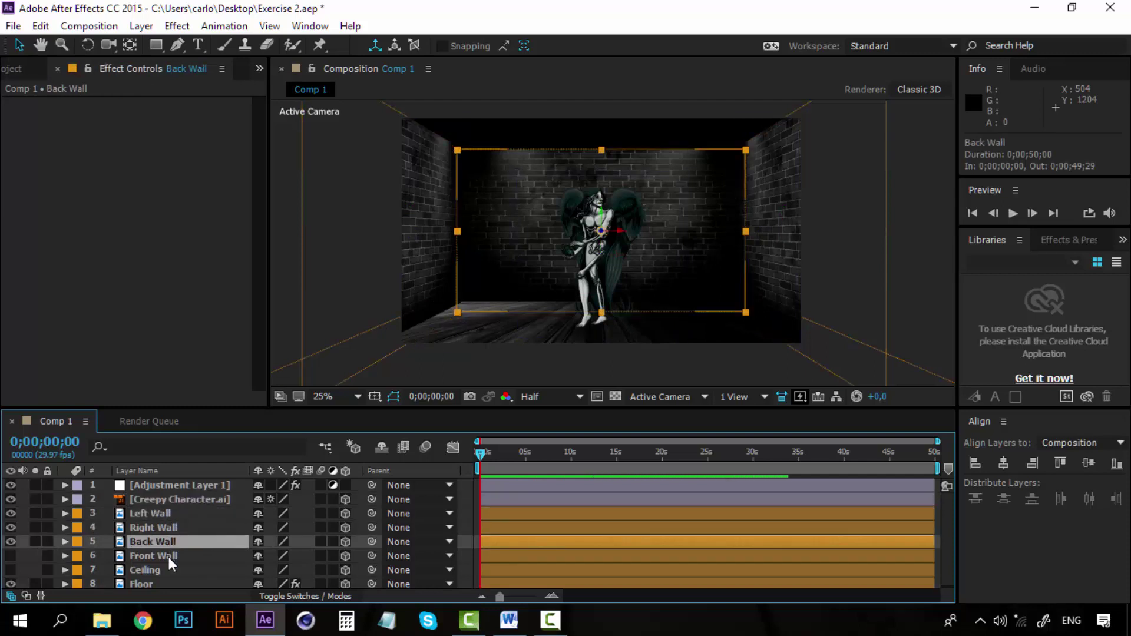
pyautogui.click(167, 557)
pyautogui.click(165, 572)
pyautogui.click(157, 583)
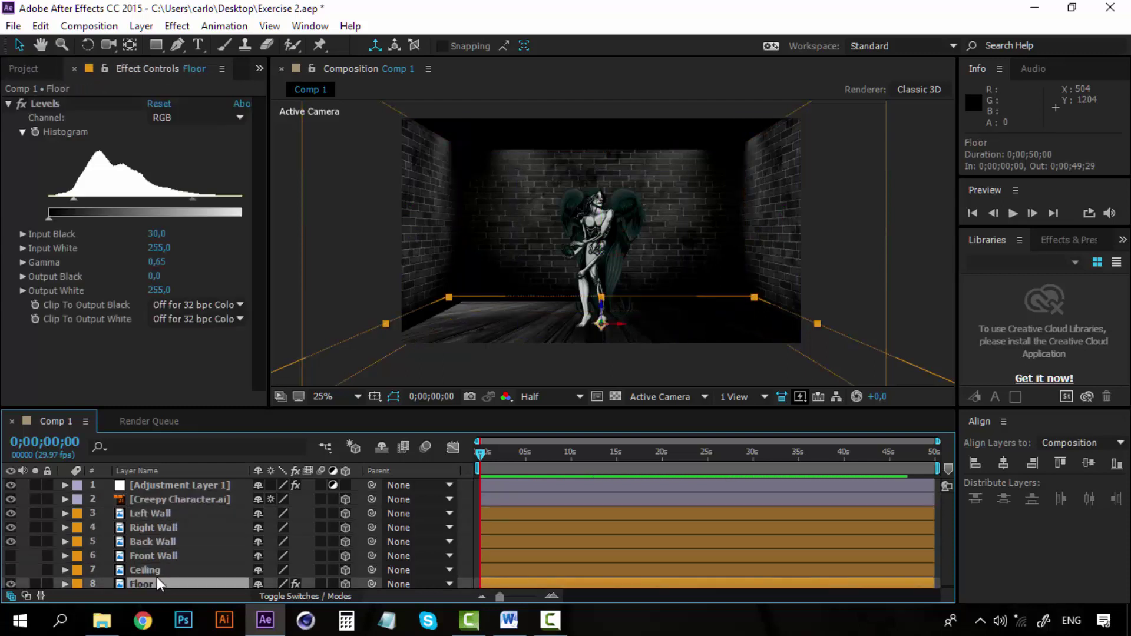
pyautogui.click(173, 509)
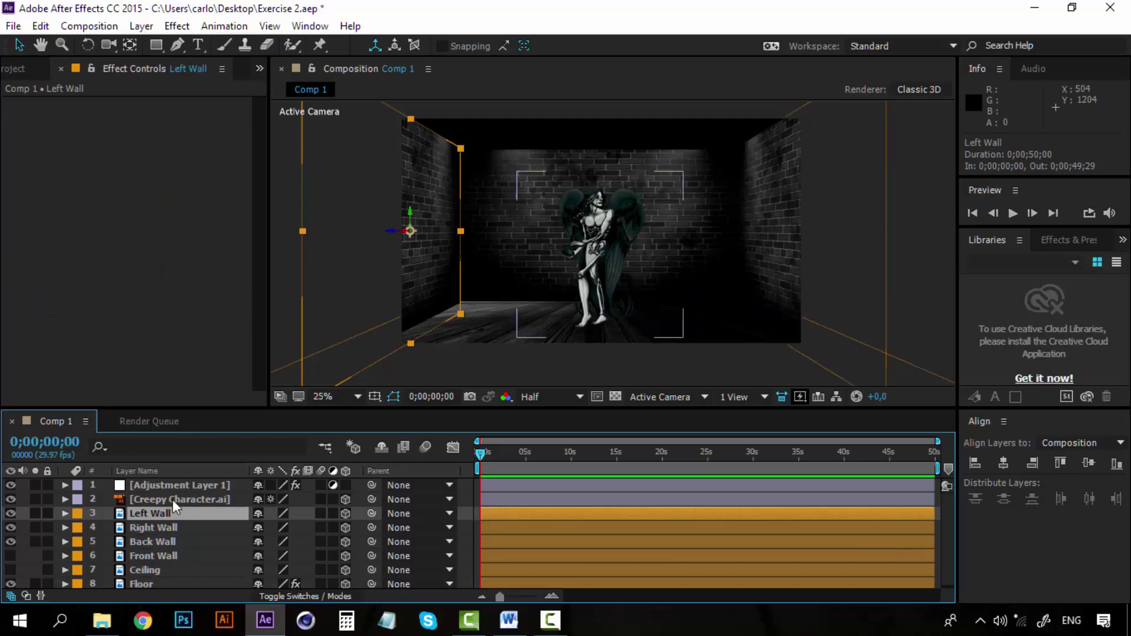
pyautogui.click(172, 500)
pyautogui.click(76, 500)
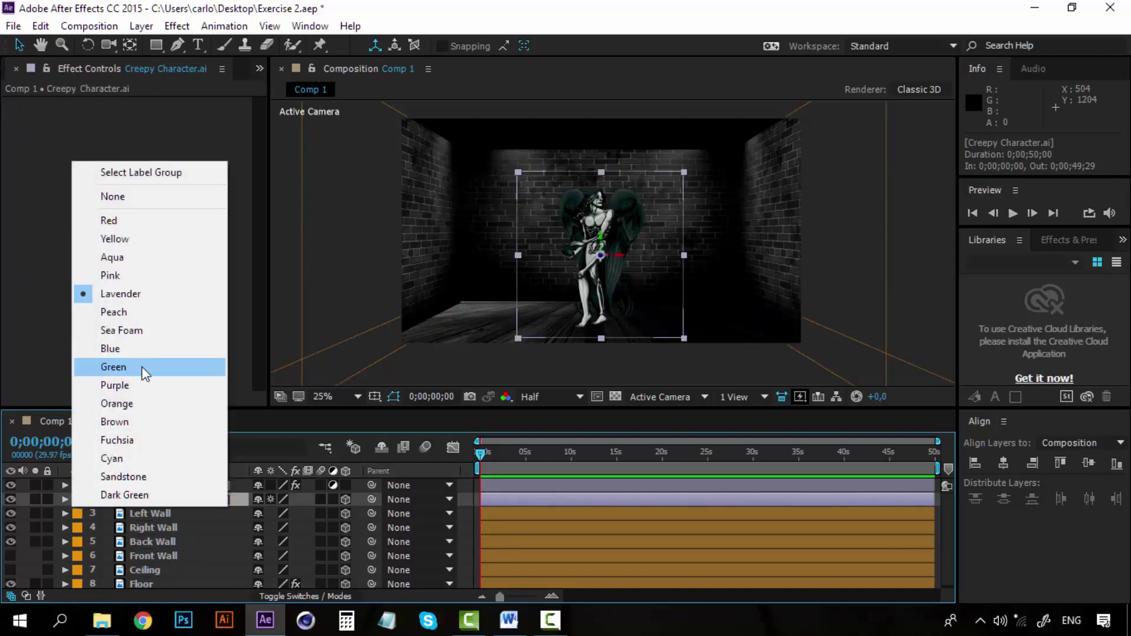
pyautogui.click(143, 348)
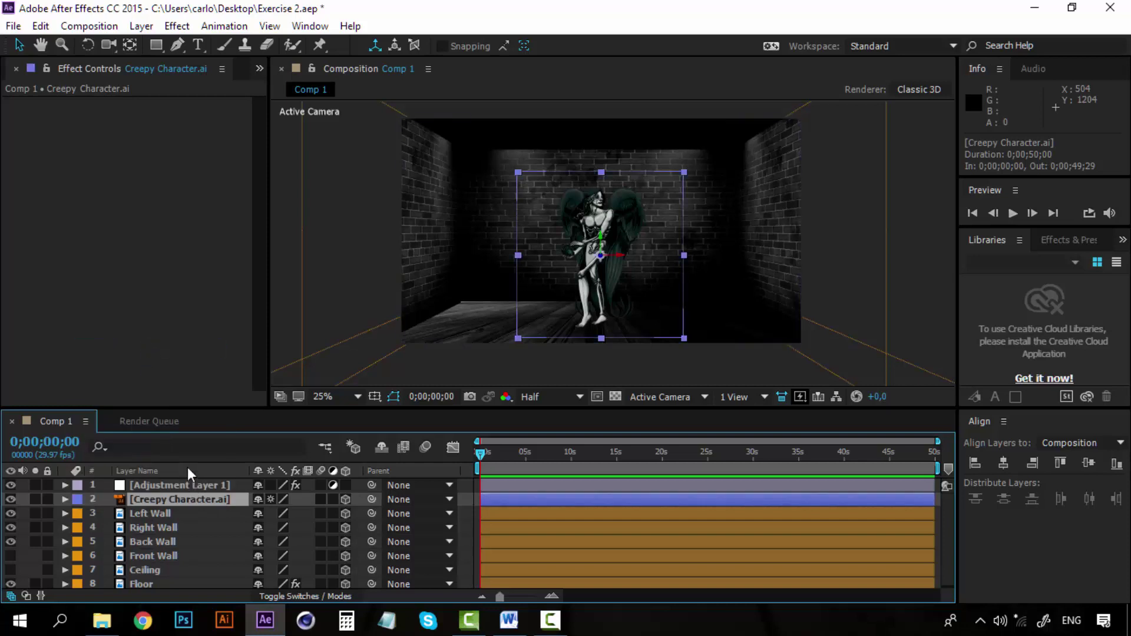
pyautogui.click(179, 484)
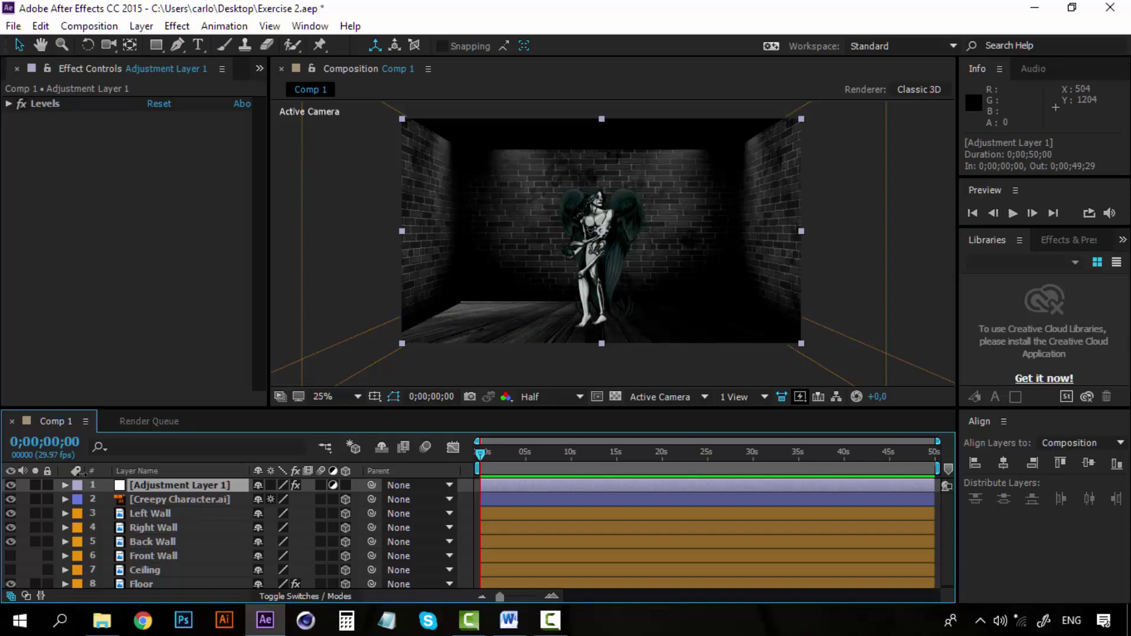
pyautogui.click(11, 570)
pyautogui.click(11, 571)
pyautogui.click(10, 570)
pyautogui.click(10, 570)
# - Create a new light layer via Layer > New > Light
pyautogui.click(142, 26)
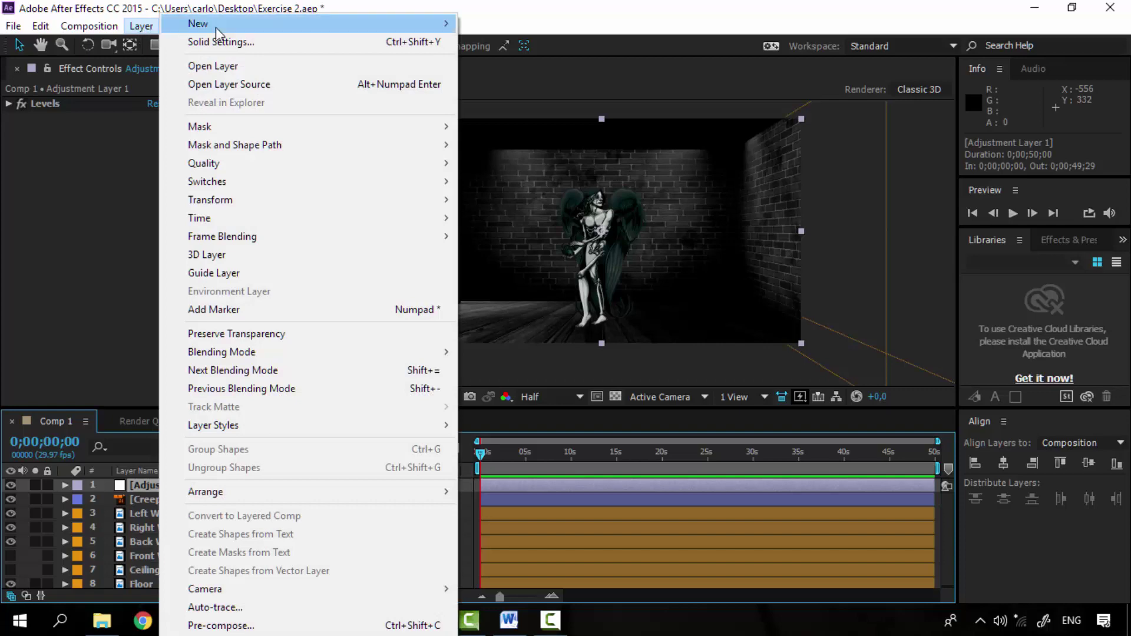
pyautogui.click(141, 25)
pyautogui.click(141, 26)
pyautogui.moveTo(248, 26)
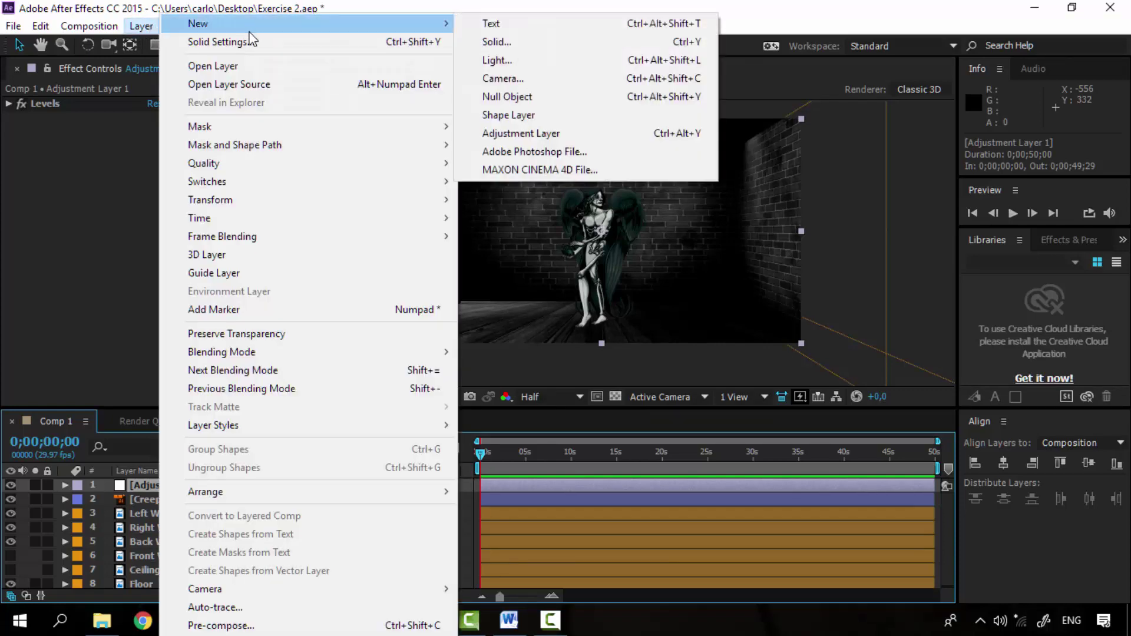
pyautogui.click(539, 61)
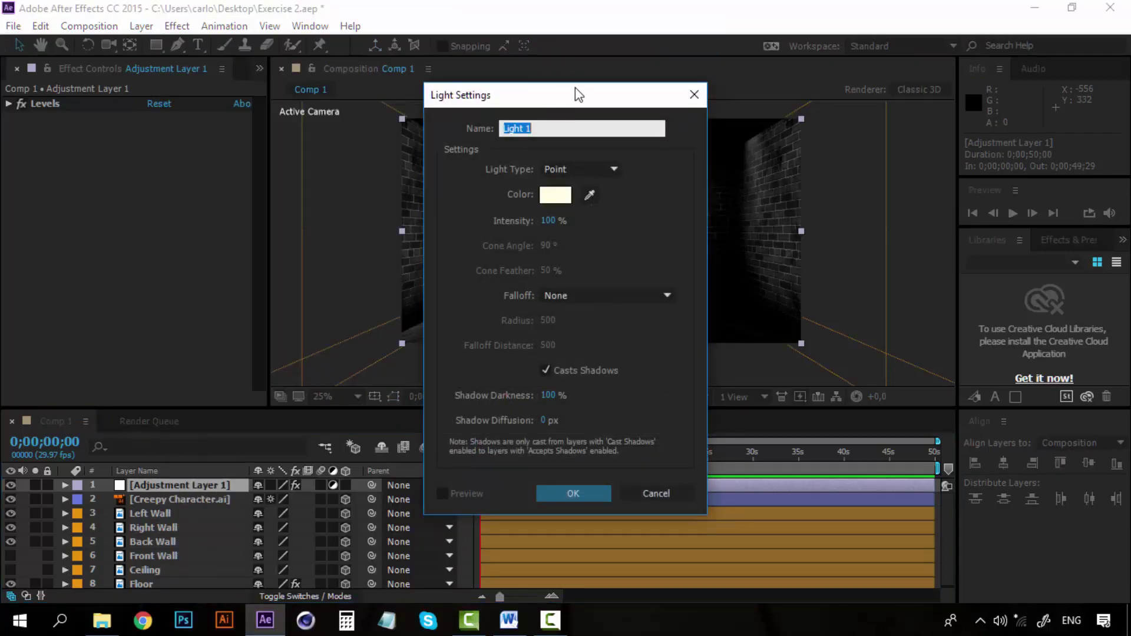
pyautogui.moveTo(569, 94); pyautogui.dragTo(866, 103)
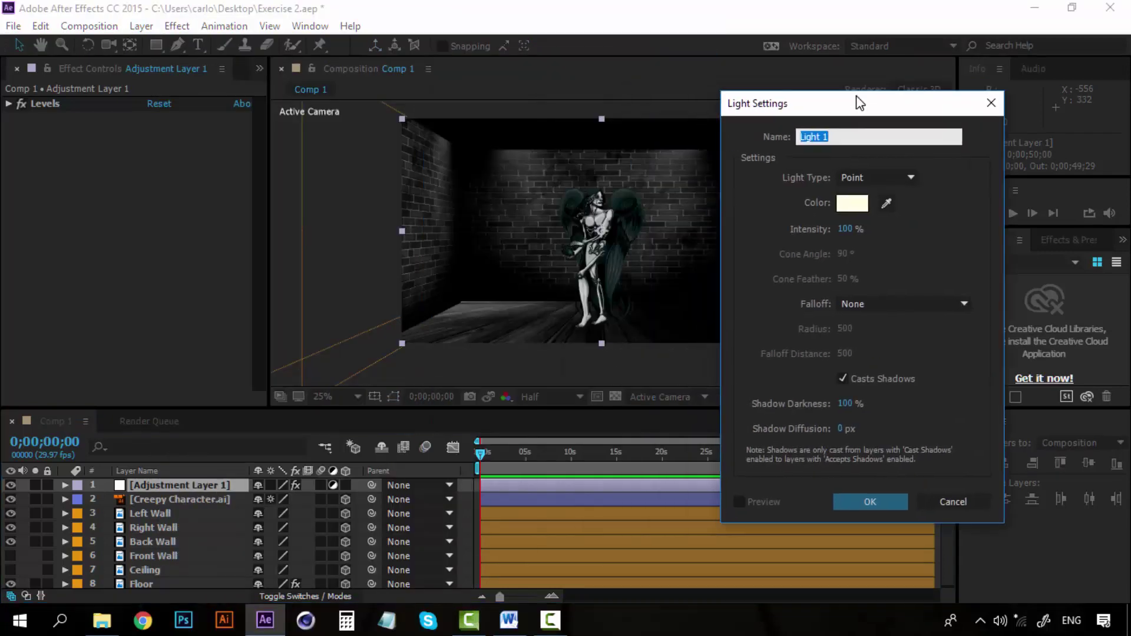
# - Keep the light type as Point and name the light 'Room Light'
pyautogui.click(910, 179)
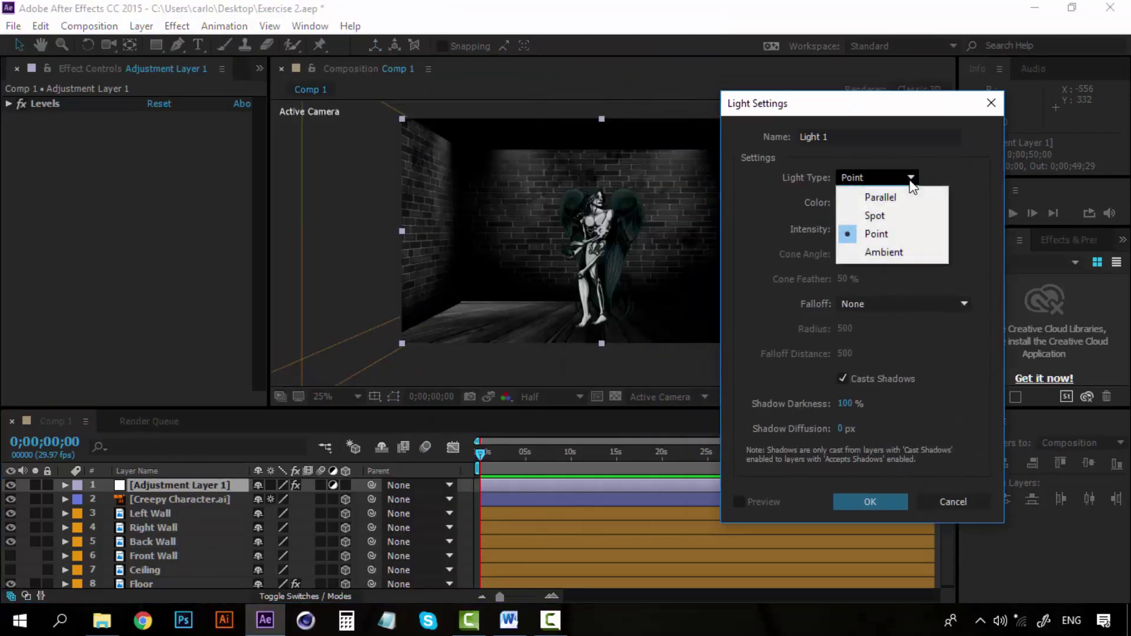
pyautogui.click(898, 235)
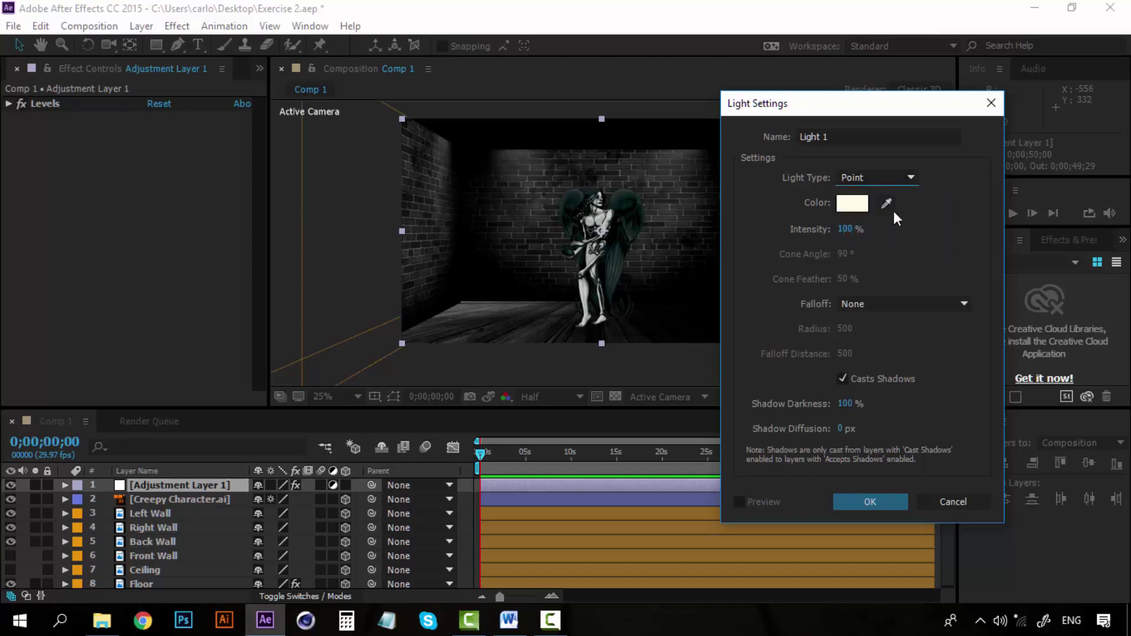
pyautogui.click(884, 135)
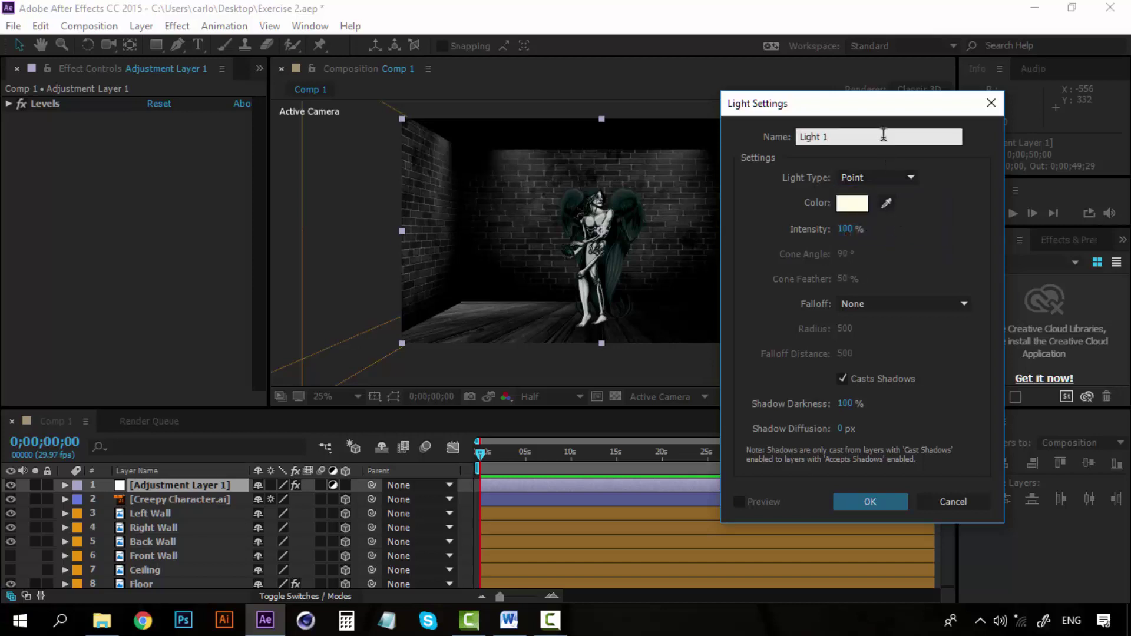
pyautogui.hotkey('ctrl', 'a')
pyautogui.write('Room Light')
pyautogui.click(928, 242)
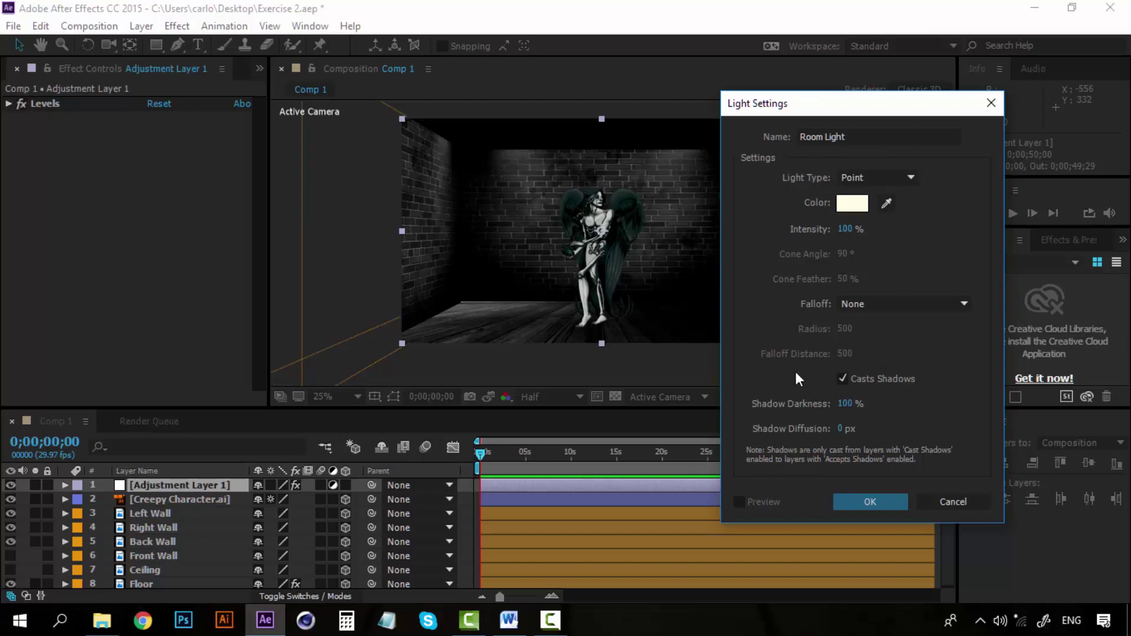
# - Confirm the Room Light into Comp 1 and inspect the lit character, ending at 25% zoom
pyautogui.click(869, 502)
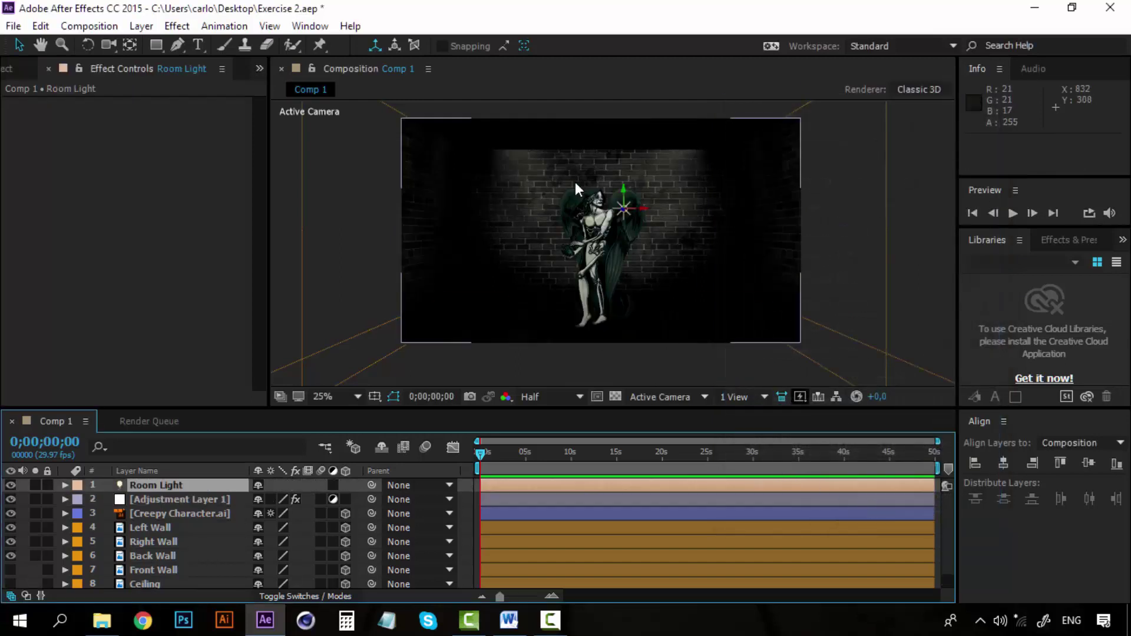
pyautogui.press('.')
pyautogui.press('.')
pyautogui.press(',')
pyautogui.press('.')
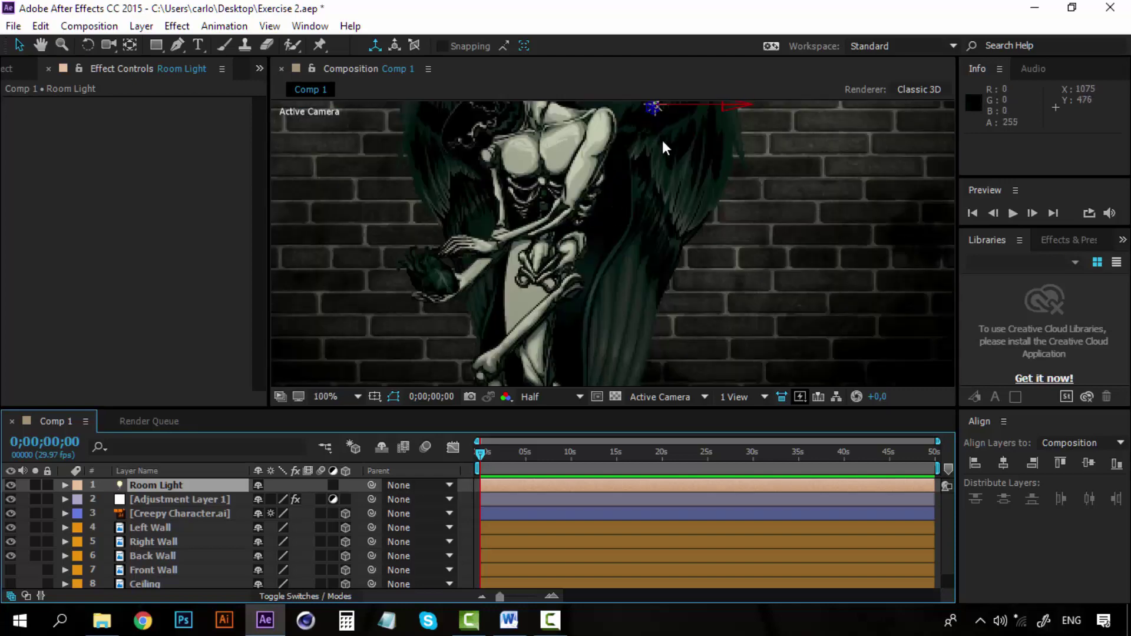
pyautogui.scroll(-3, 663, 141)
pyautogui.scroll(6, 613, 256)
pyautogui.scroll(-8, 570, 280)
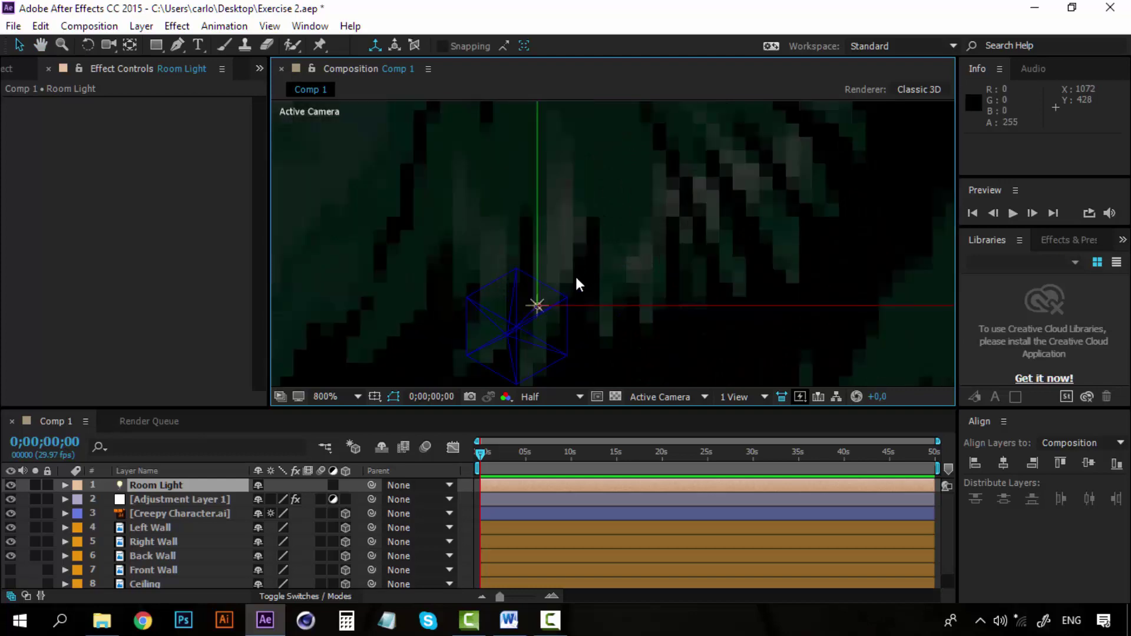
pyautogui.scroll(-1, 584, 302)
pyautogui.scroll(4, 583, 299)
pyautogui.moveTo(587, 299); pyautogui.dragTo(584, 176)
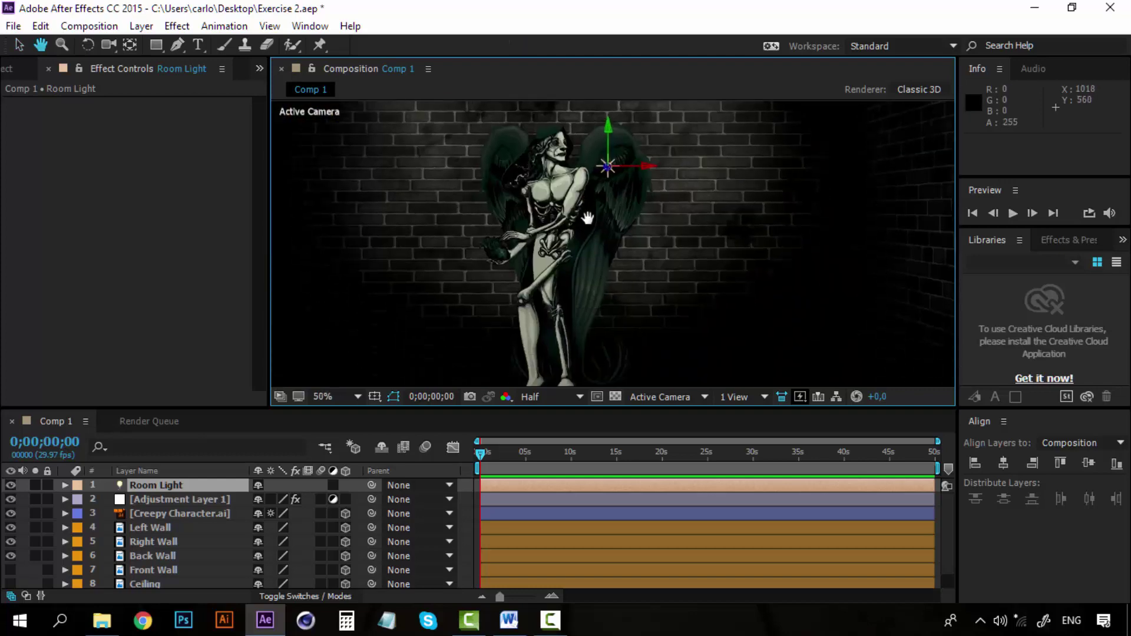
pyautogui.scroll(-2, 564, 246)
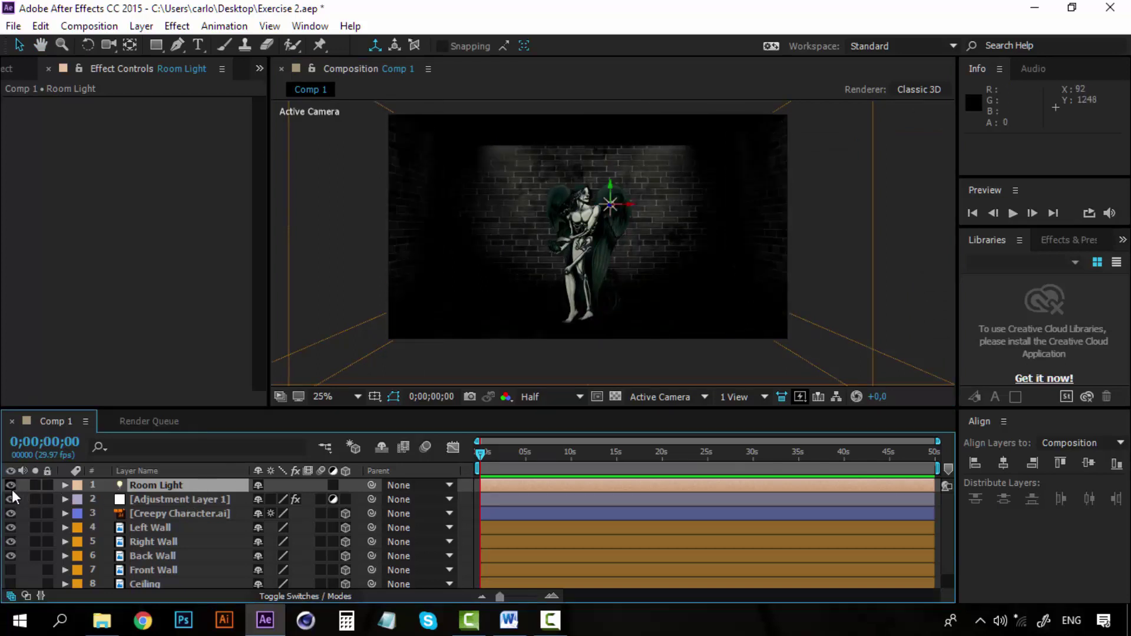
# - In a Custom View, drag the Room Light along Z to 1040, 460, -326.7
pyautogui.click(654, 394)
pyautogui.click(713, 554)
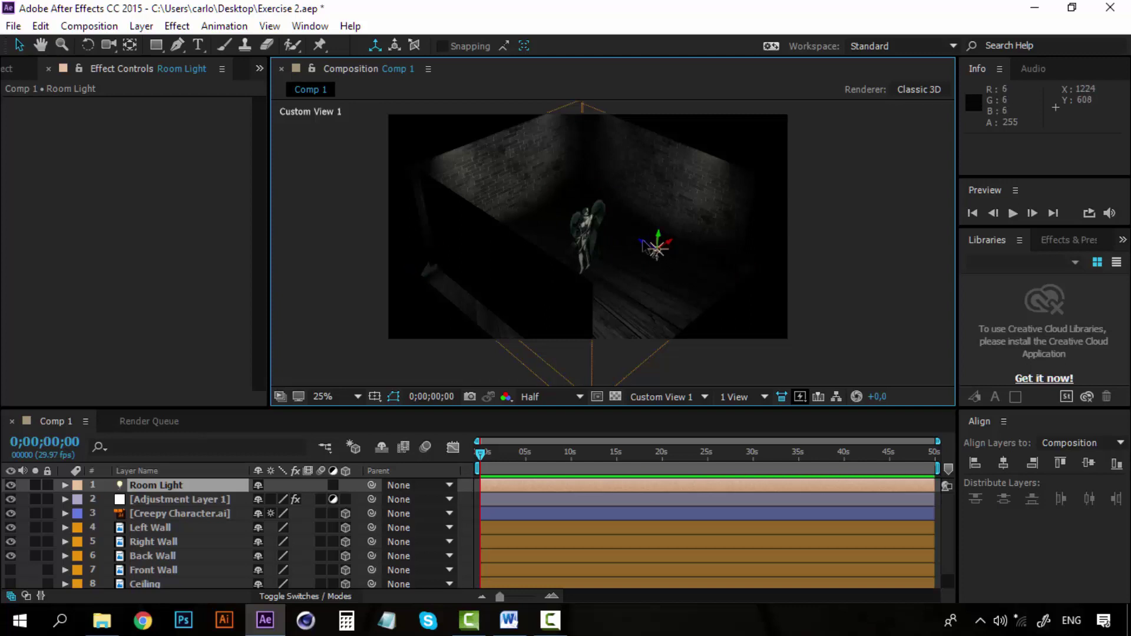
pyautogui.moveTo(645, 244); pyautogui.dragTo(575, 216)
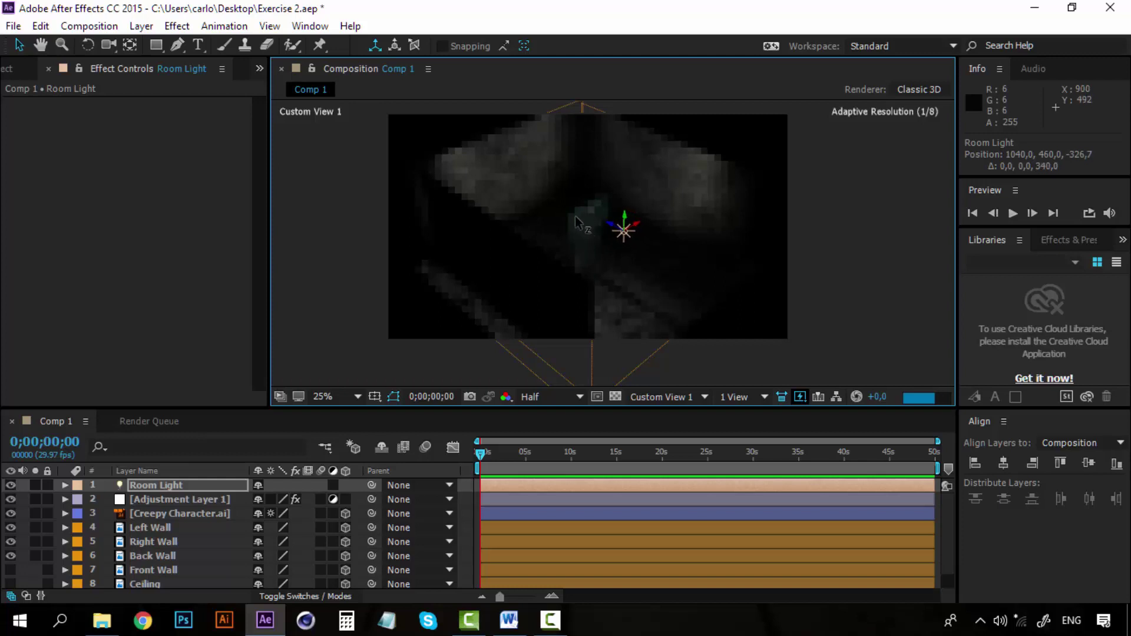
# - Use 2 Views - Horizontal with Active Camera on the right, and lift Room Light to 1040, 192, -326.7
pyautogui.click(688, 397)
pyautogui.click(753, 391)
pyautogui.click(753, 396)
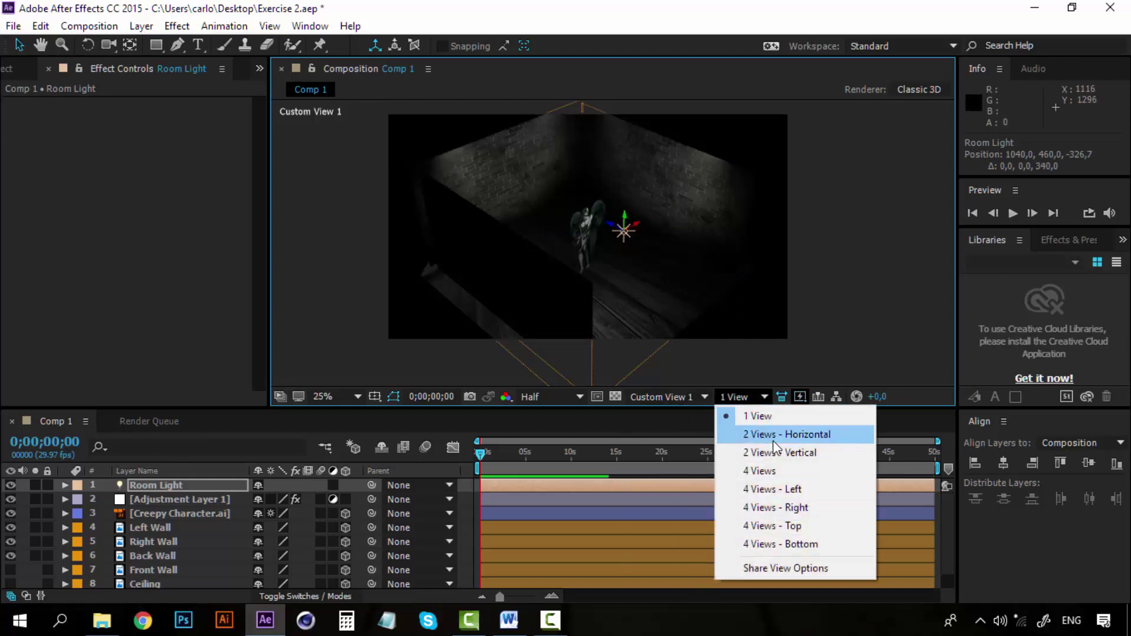
pyautogui.click(773, 441)
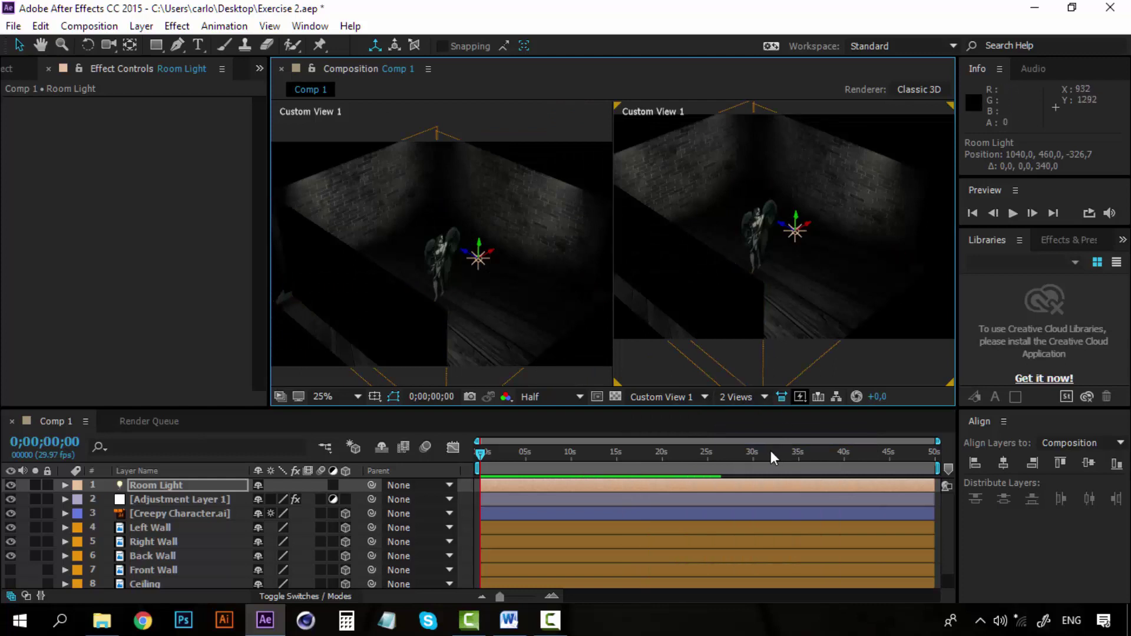
pyautogui.click(691, 394)
pyautogui.click(701, 416)
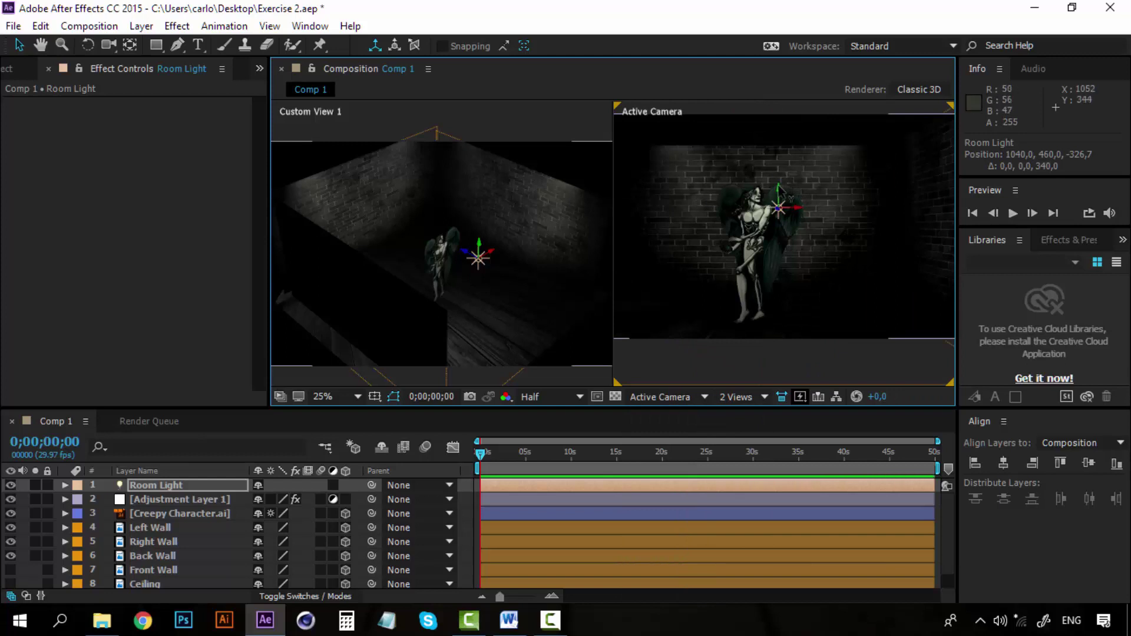
pyautogui.moveTo(786, 200); pyautogui.dragTo(784, 137)
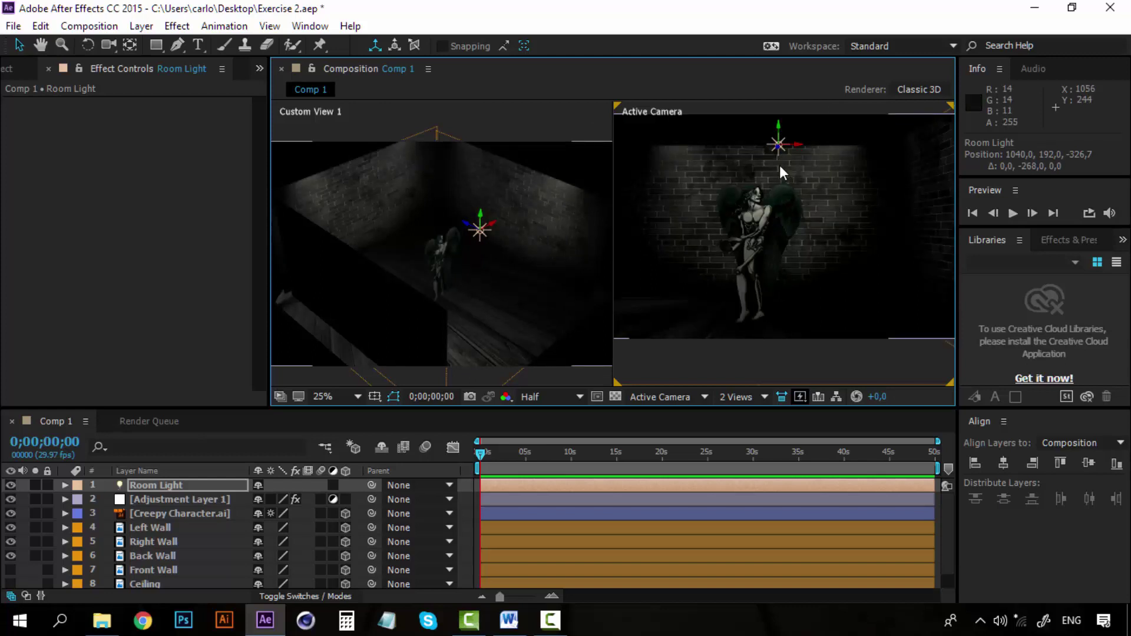
# - Set Room Light's Light Options Intensity to 150%
pyautogui.click(140, 484)
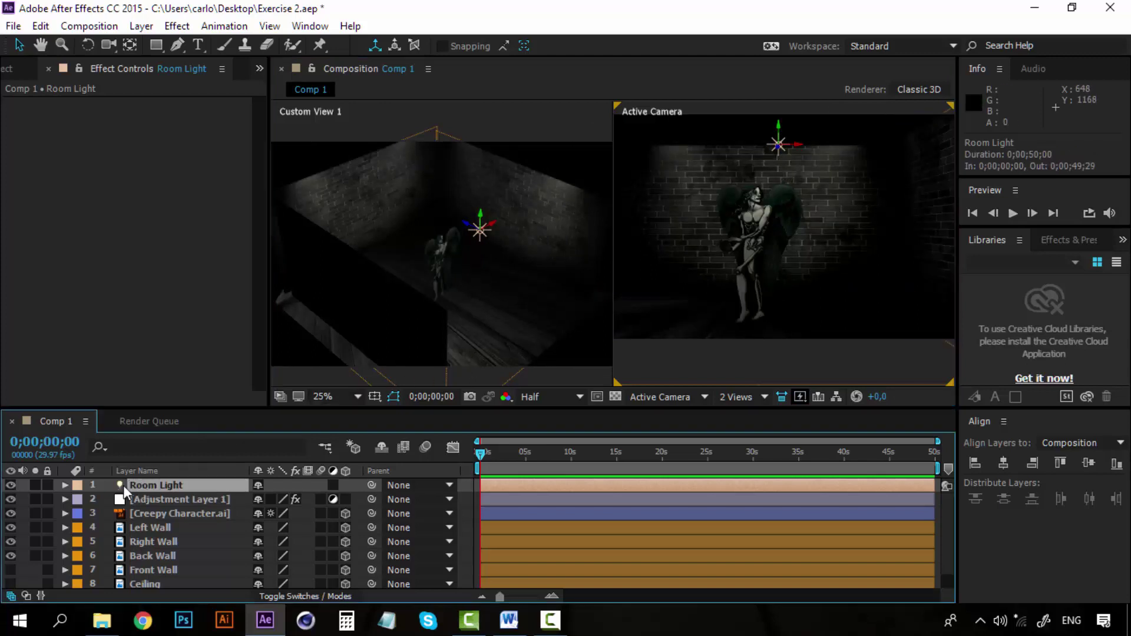
pyautogui.click(65, 485)
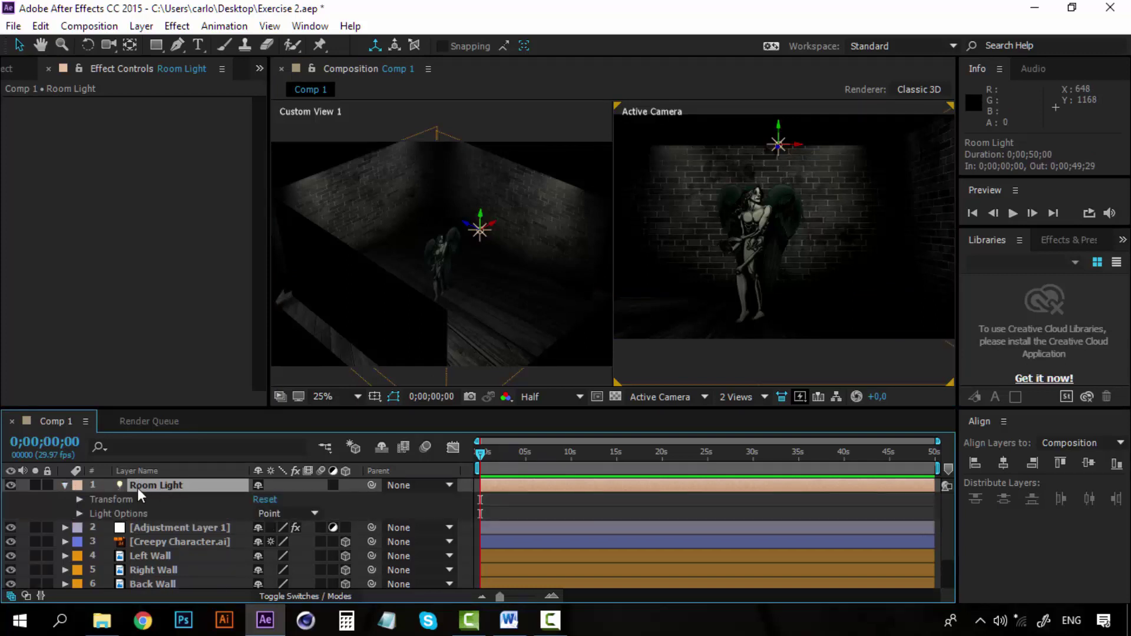
pyautogui.click(80, 500)
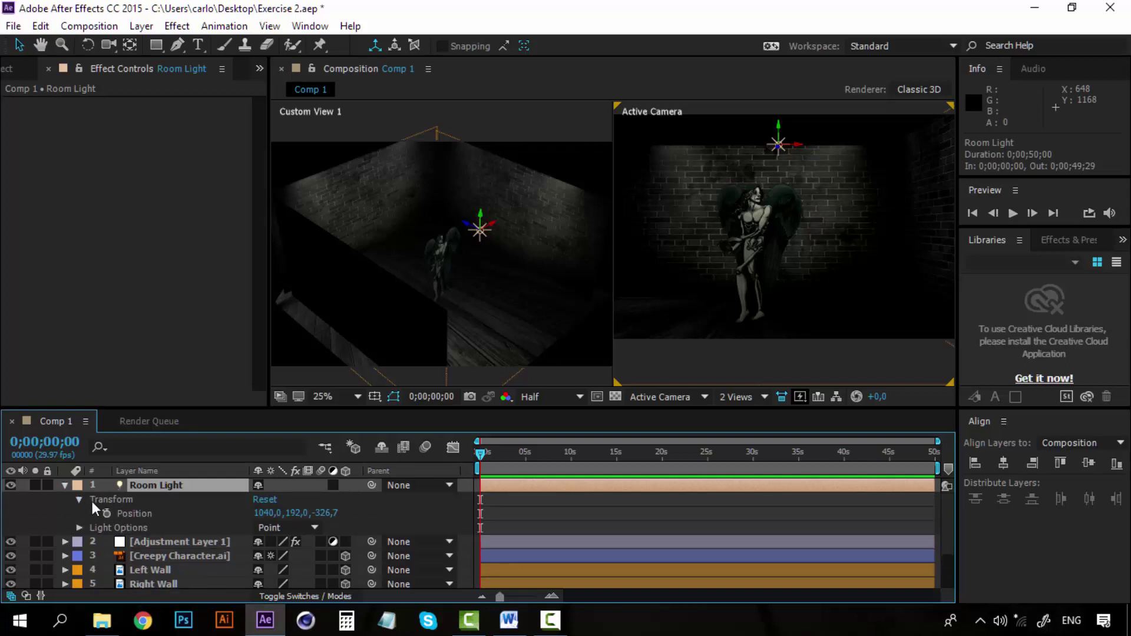
pyautogui.click(79, 500)
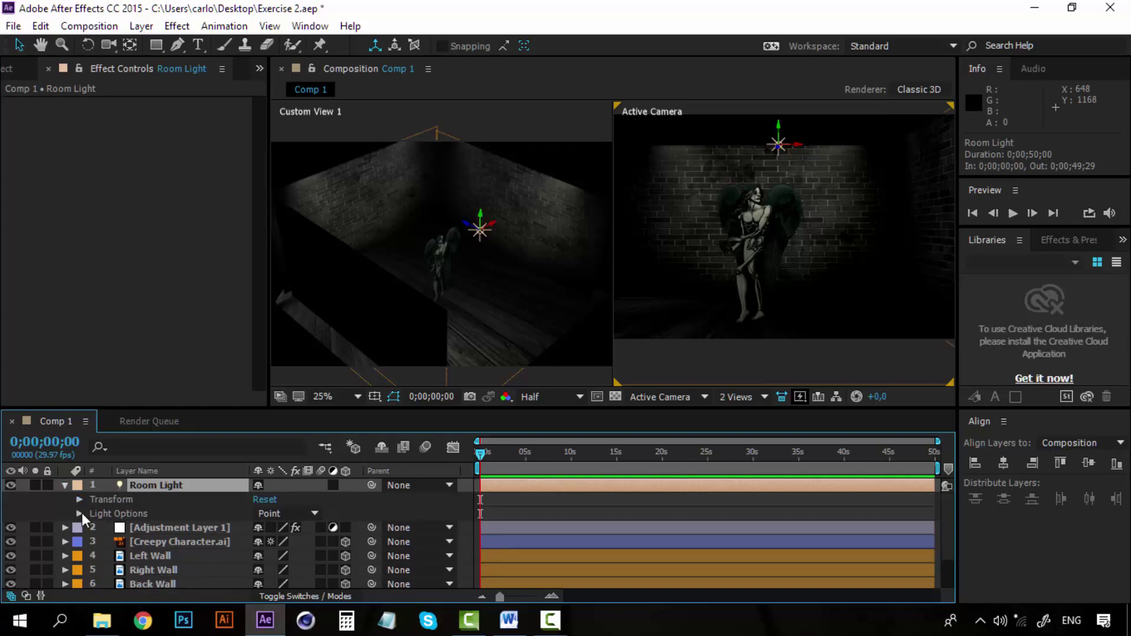
pyautogui.click(80, 514)
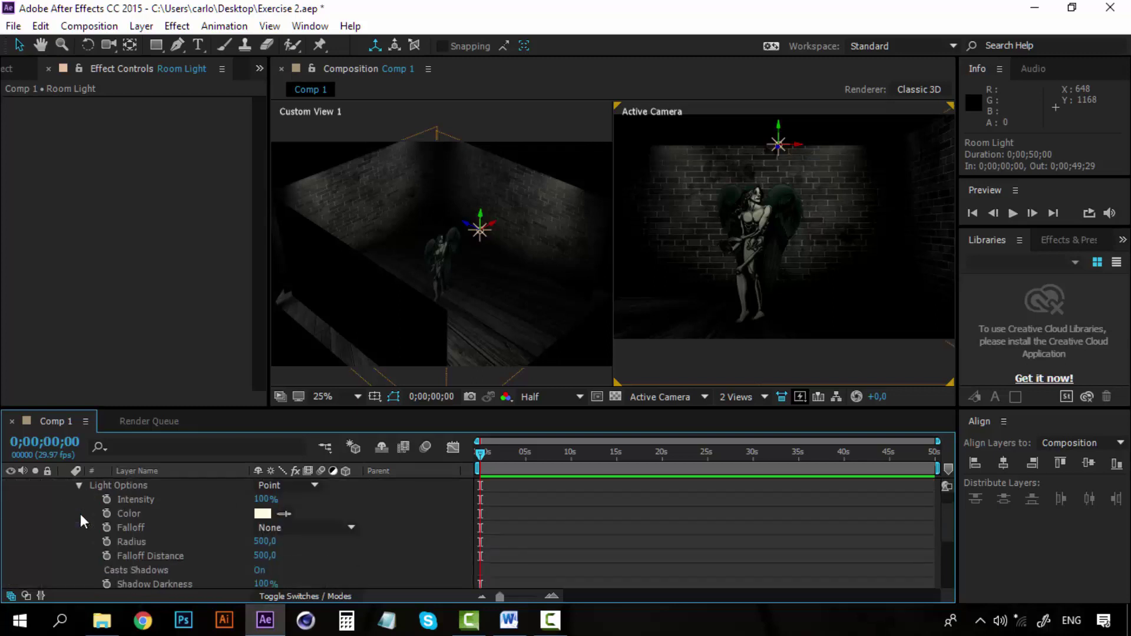
pyautogui.click(128, 488)
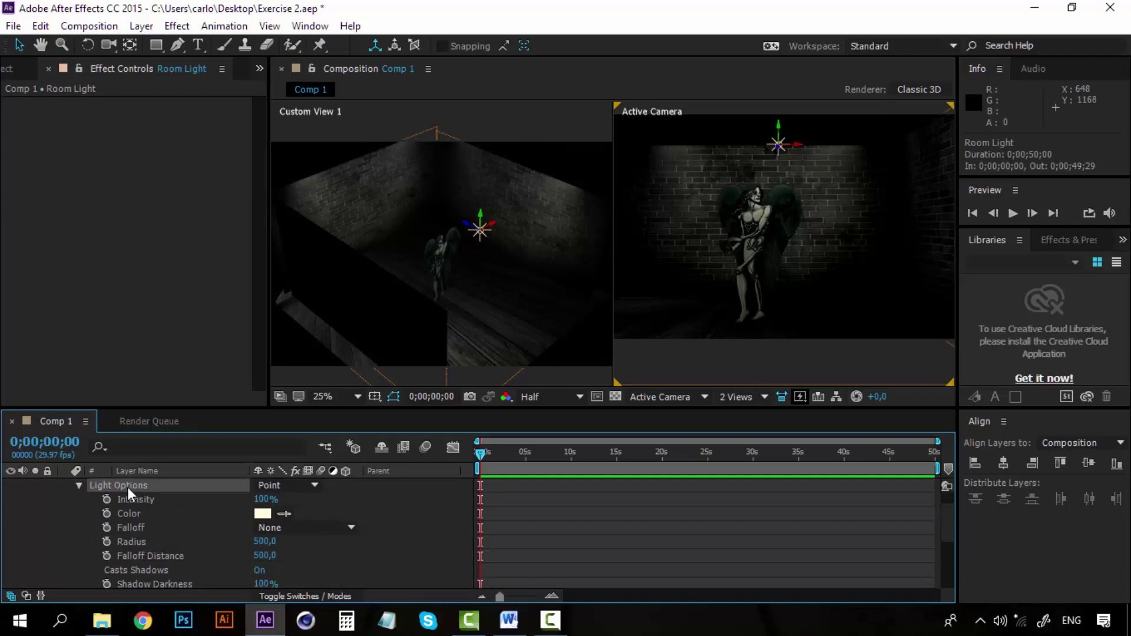
pyautogui.click(263, 499)
pyautogui.write('150')
pyautogui.click(313, 498)
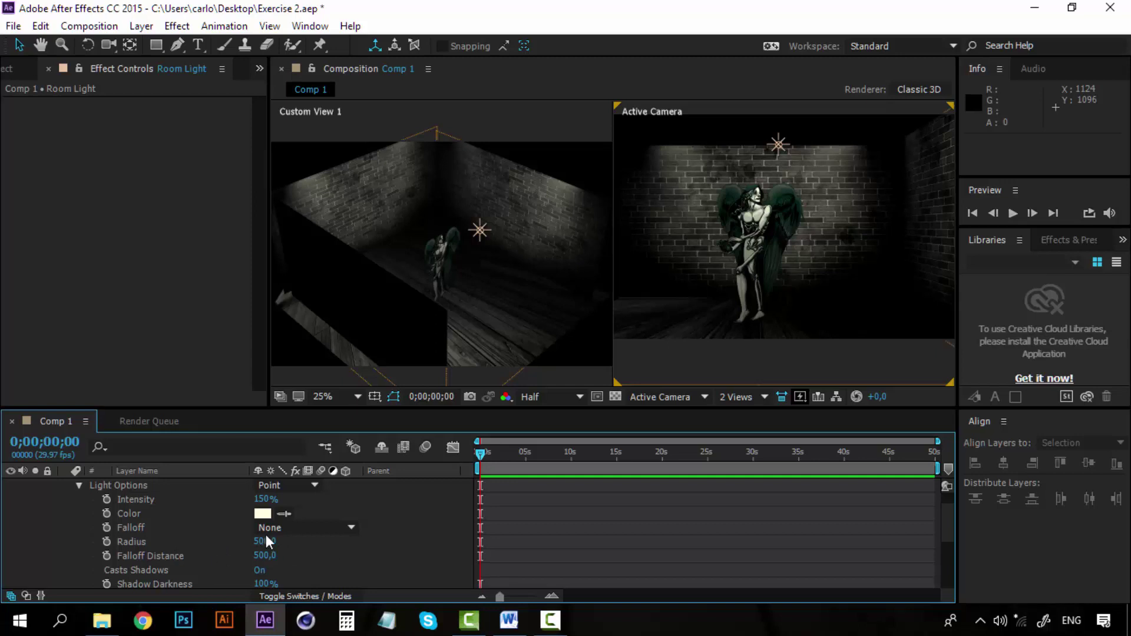
# - Set the Room Light colour to a mid-teal
pyautogui.click(261, 512)
pyautogui.click(889, 437)
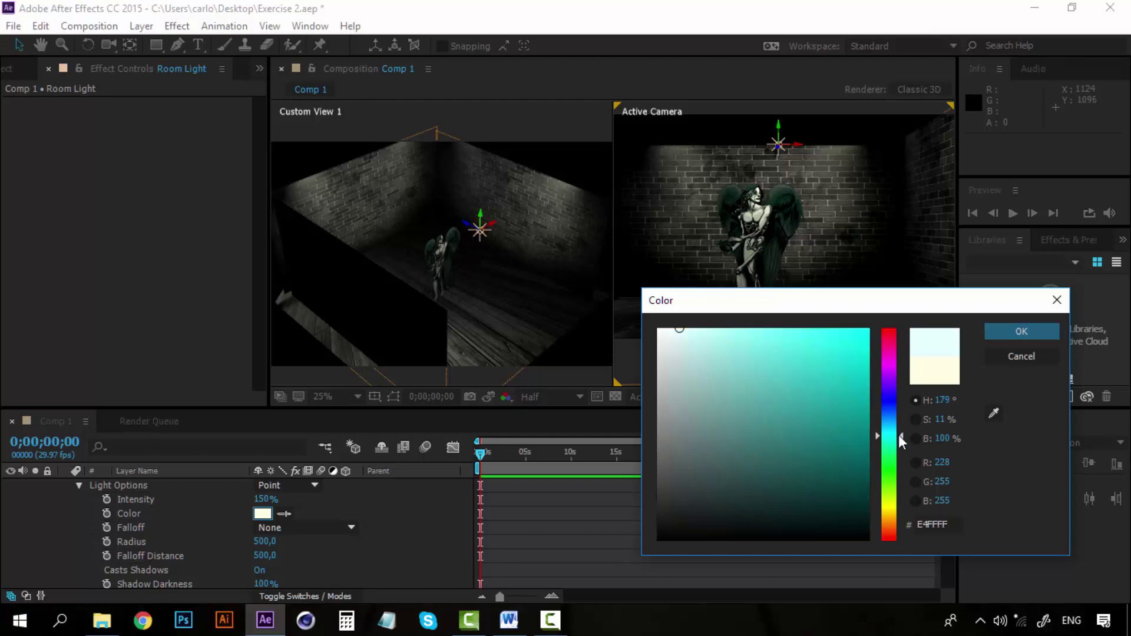
pyautogui.moveTo(902, 437); pyautogui.dragTo(896, 436)
pyautogui.moveTo(725, 389); pyautogui.dragTo(778, 389)
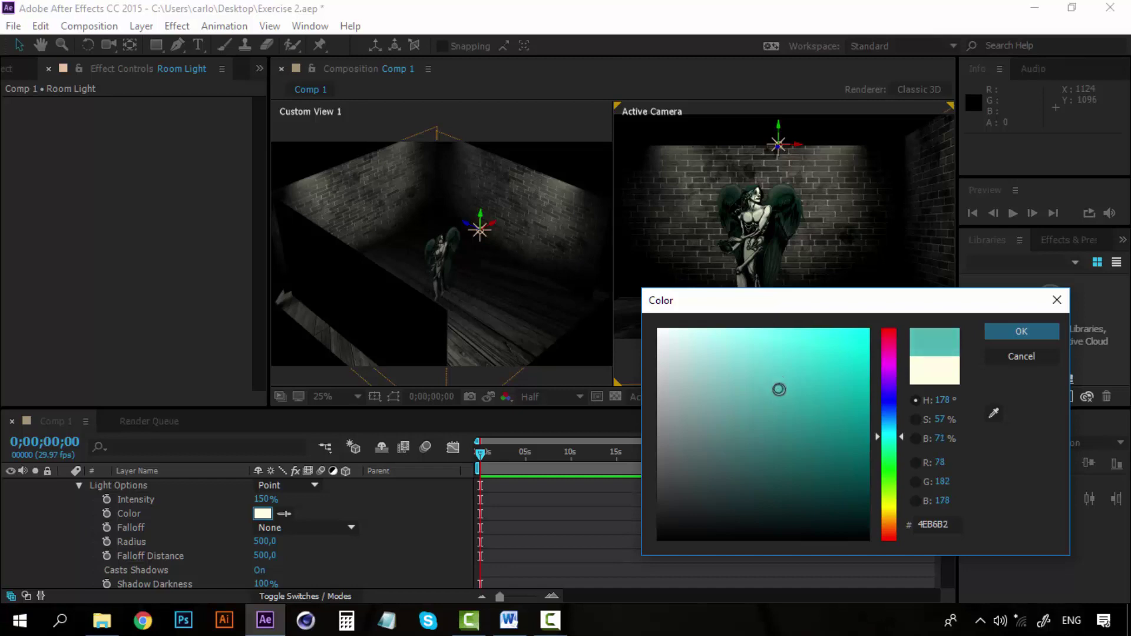
pyautogui.click(882, 433)
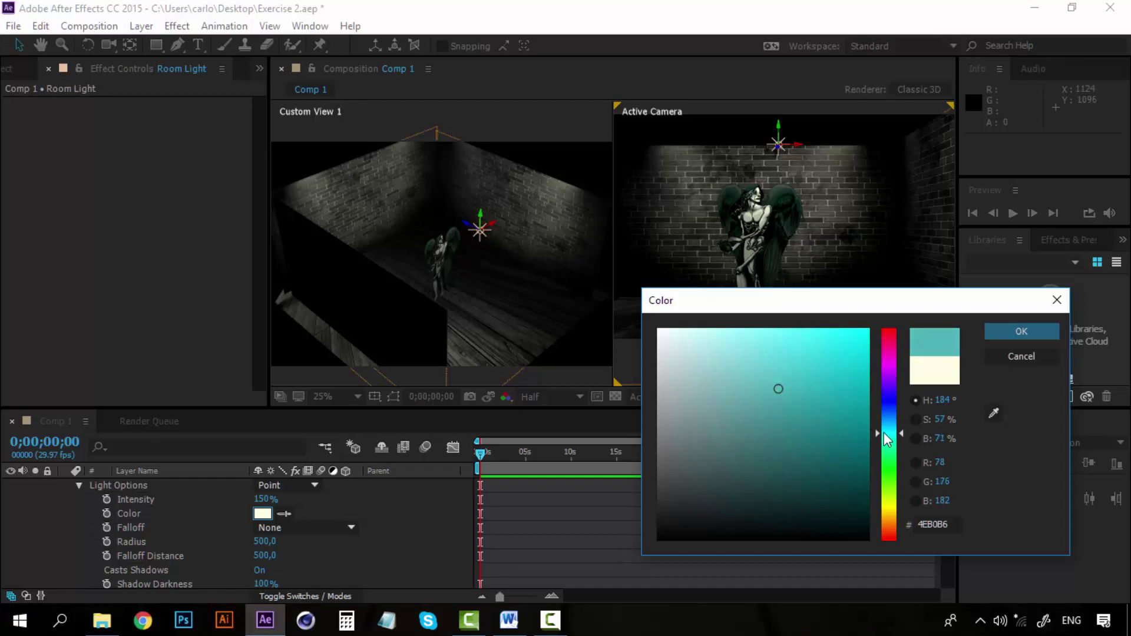
pyautogui.click(778, 393)
pyautogui.click(1008, 335)
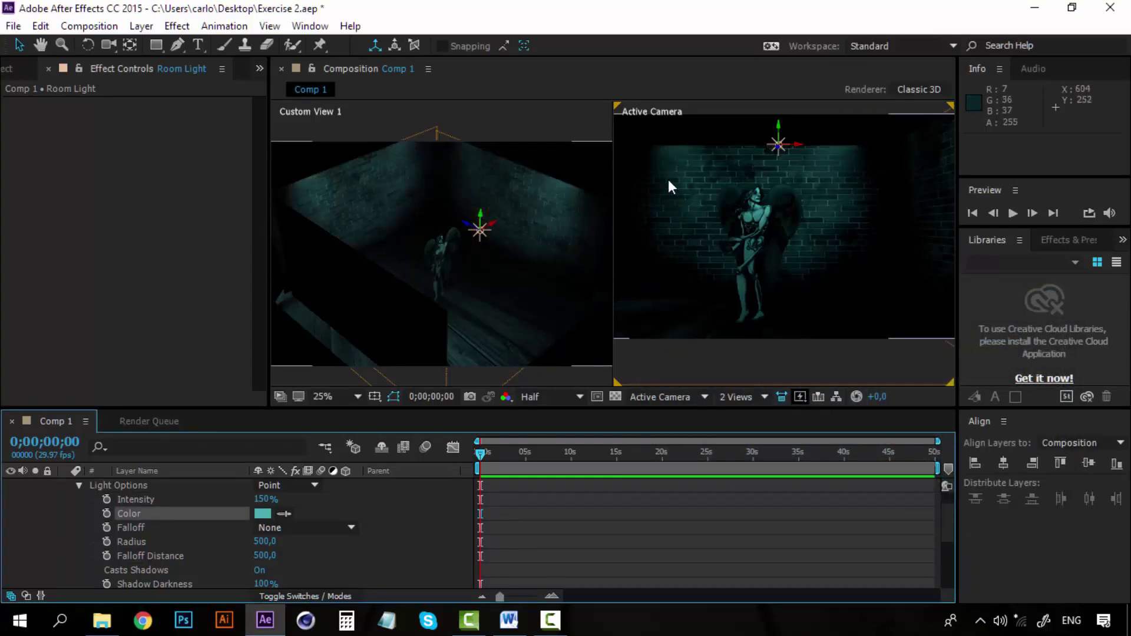
# - Change the Room Light colour to a paler teal (90C6C8)
pyautogui.click(263, 513)
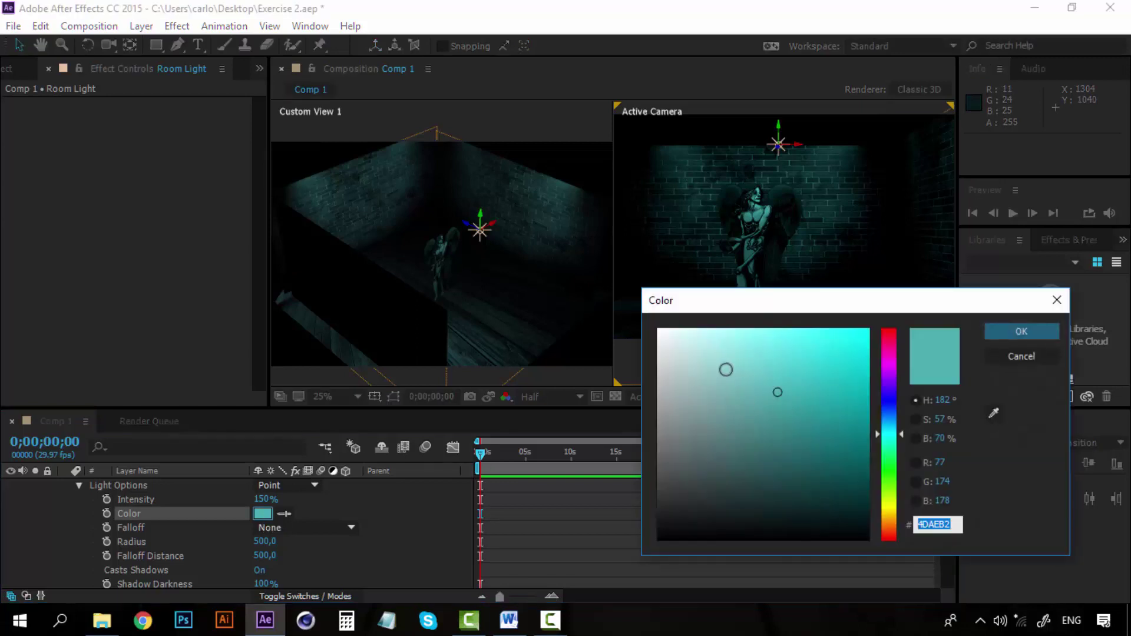
pyautogui.click(728, 376)
pyautogui.click(718, 374)
pyautogui.click(1028, 328)
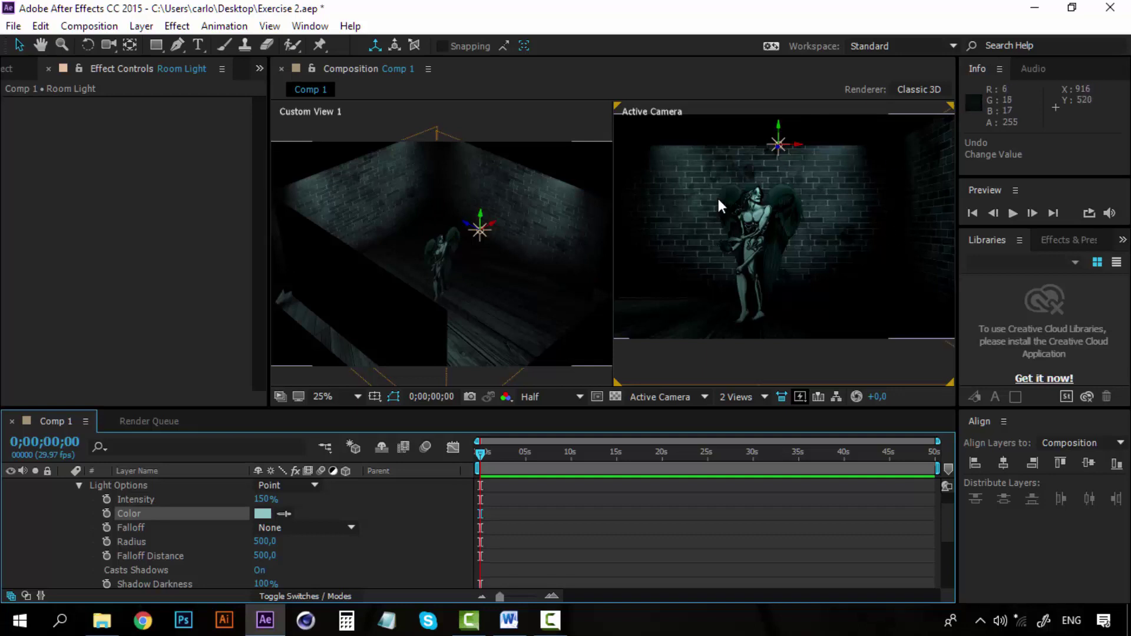
# - Enter 180, then 200, as the Room Light intensity, ending at 200%
pyautogui.click(259, 500)
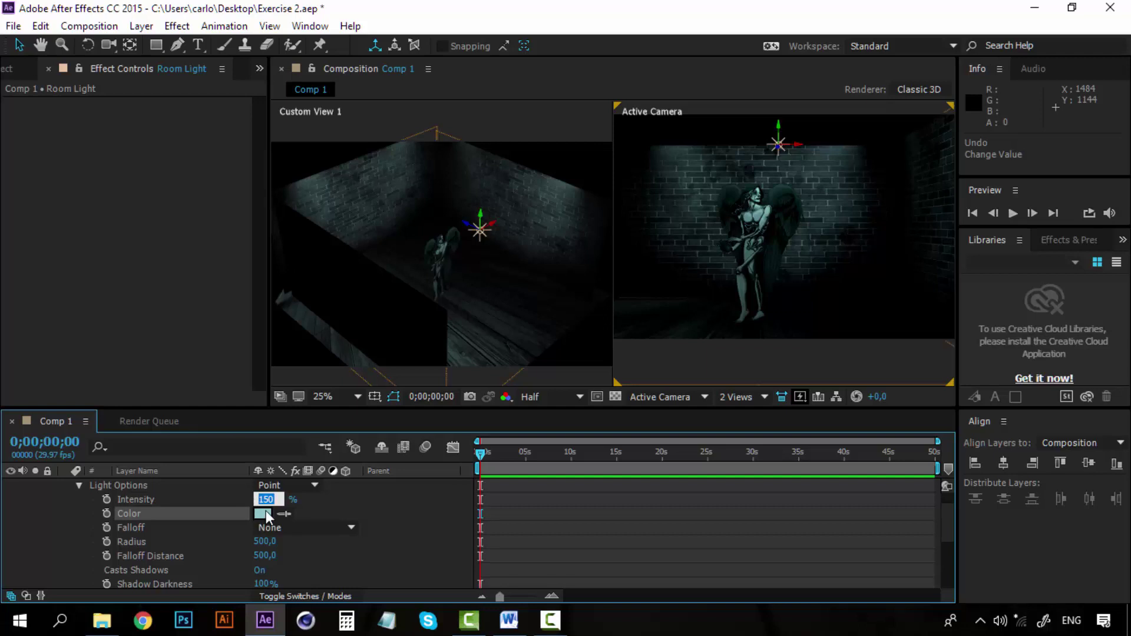
pyautogui.write('180')
pyautogui.press('Return')
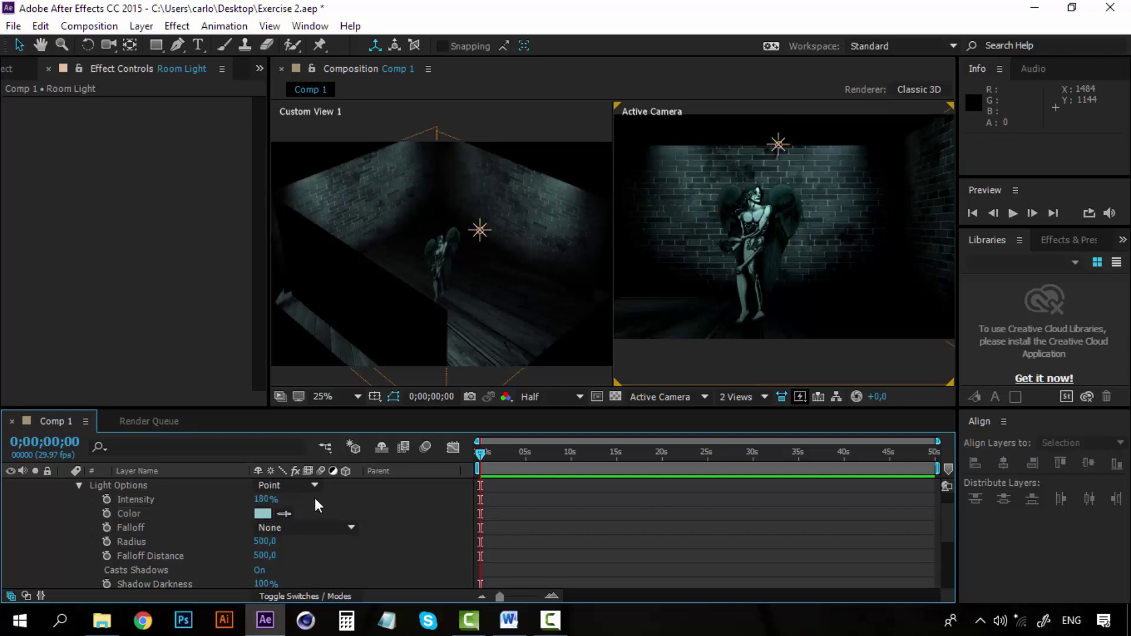
pyautogui.click(262, 501)
pyautogui.write('200')
pyautogui.press('Return')
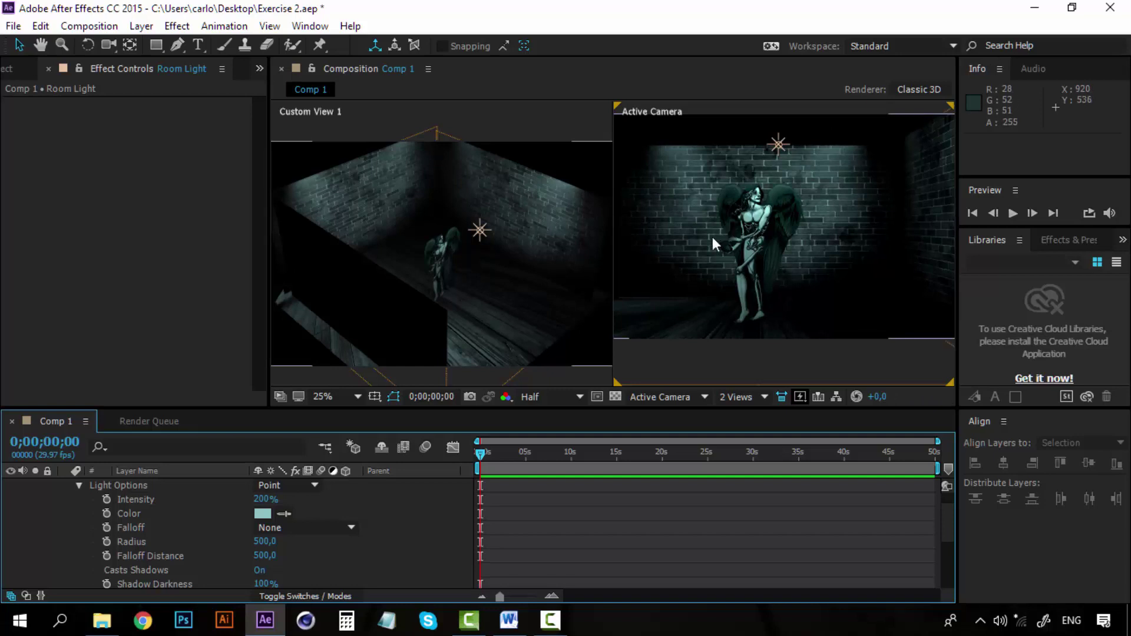
# - Duplicate Room Light with Ctrl+D and drag Room Light 2 along Z to 1040, 192, 465.5
pyautogui.click(79, 485)
pyautogui.scroll(1, 107, 498)
pyautogui.click(153, 496)
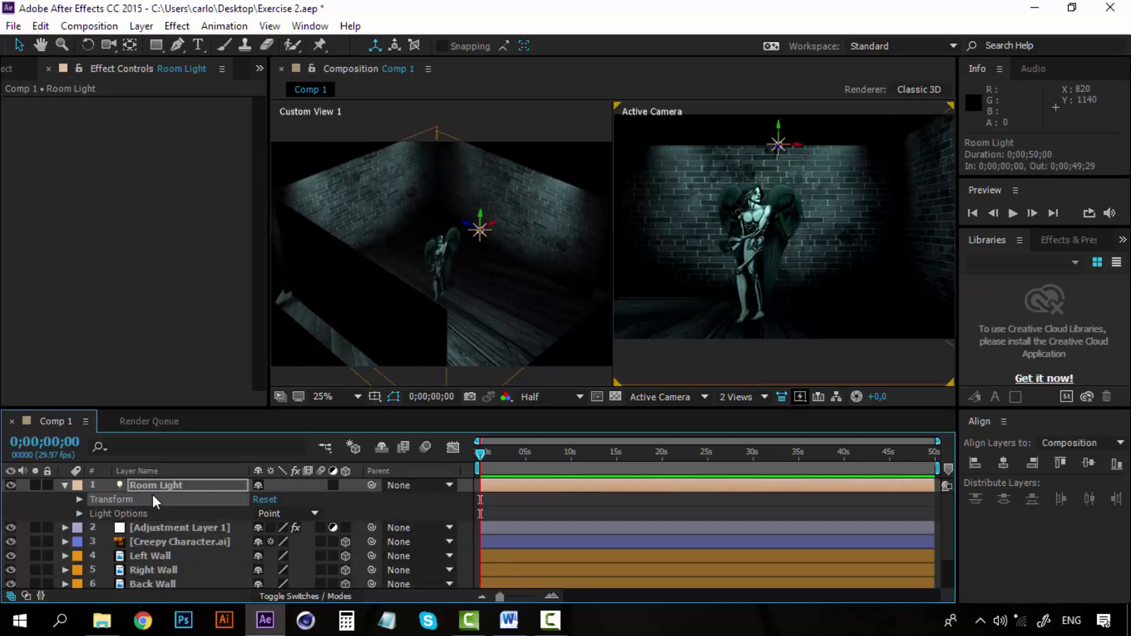
pyautogui.click(109, 487)
pyautogui.click(65, 485)
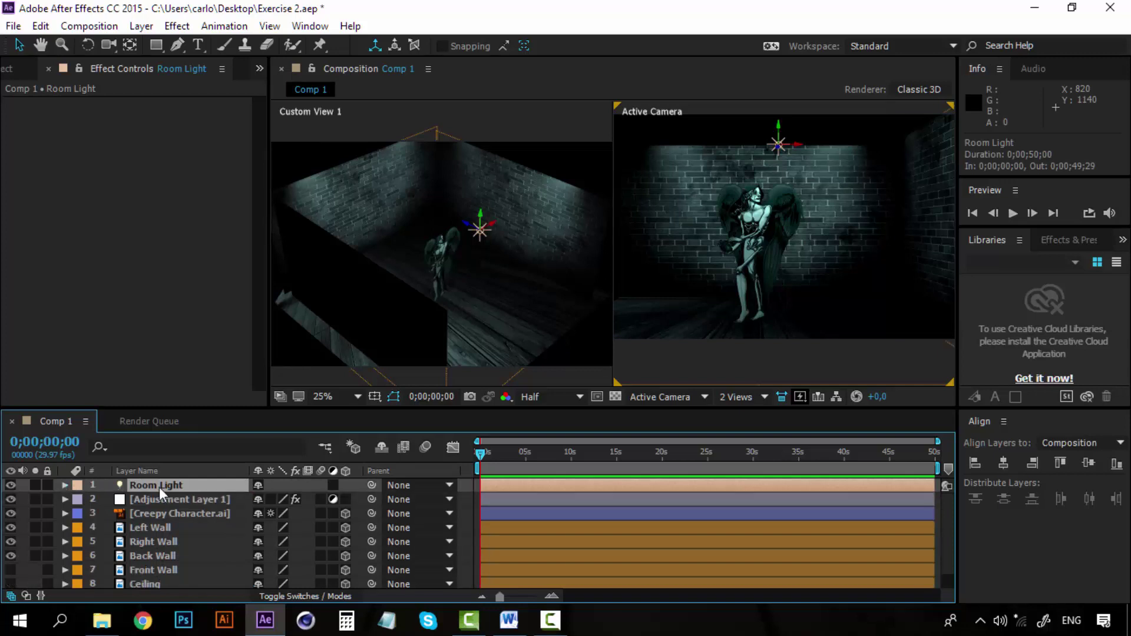
pyautogui.hotkey('ctrl', 'd')
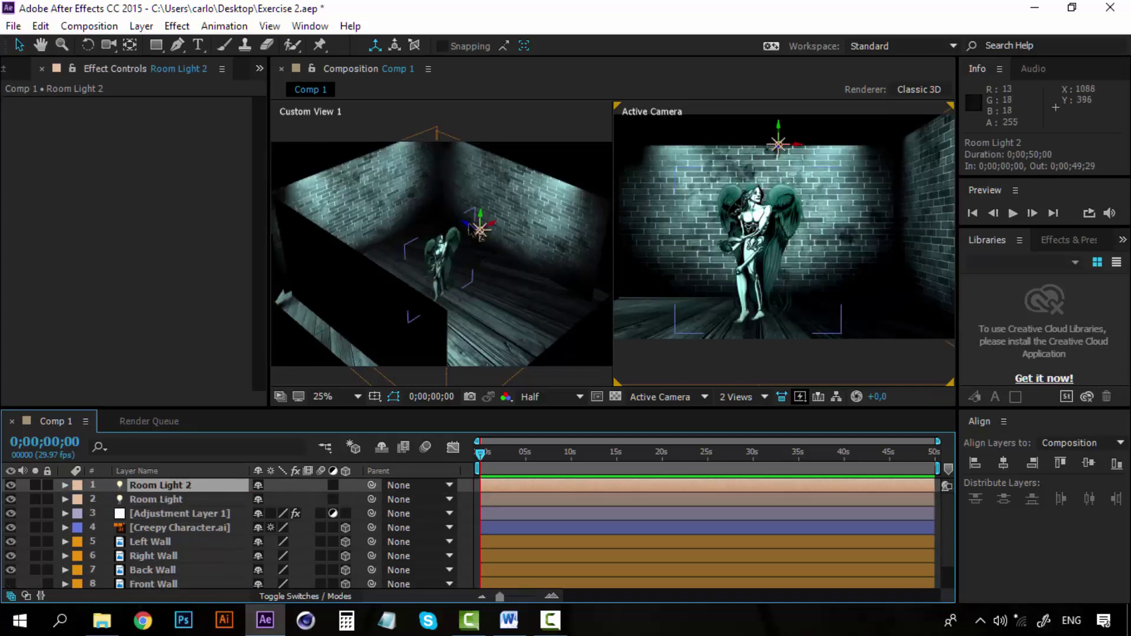
pyautogui.moveTo(470, 228); pyautogui.dragTo(325, 158)
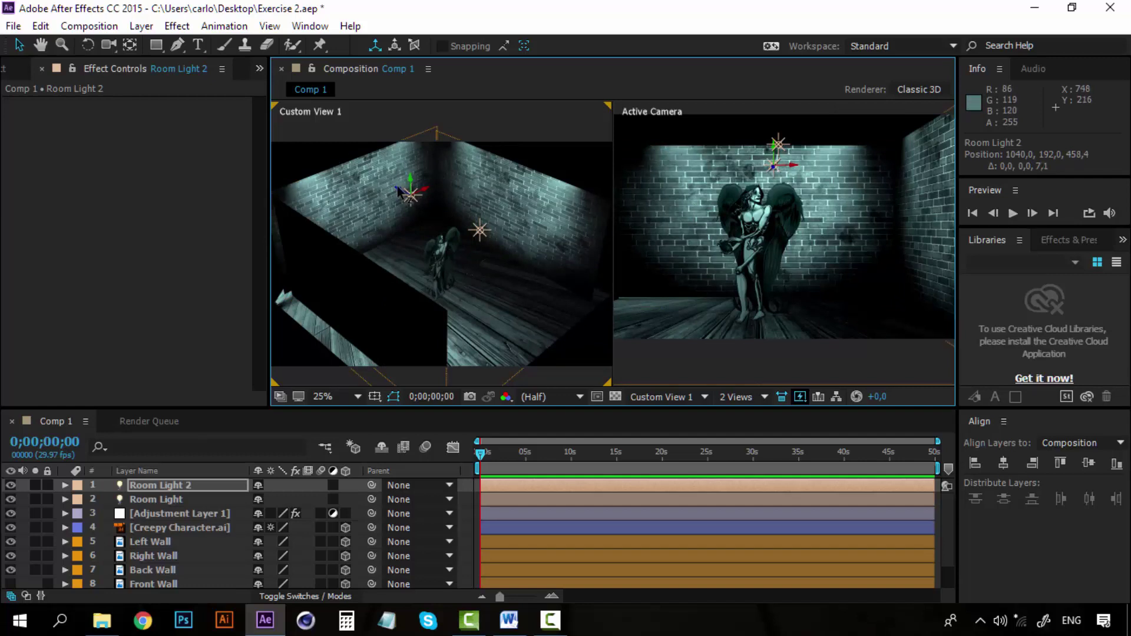
pyautogui.moveTo(397, 185); pyautogui.dragTo(398, 187)
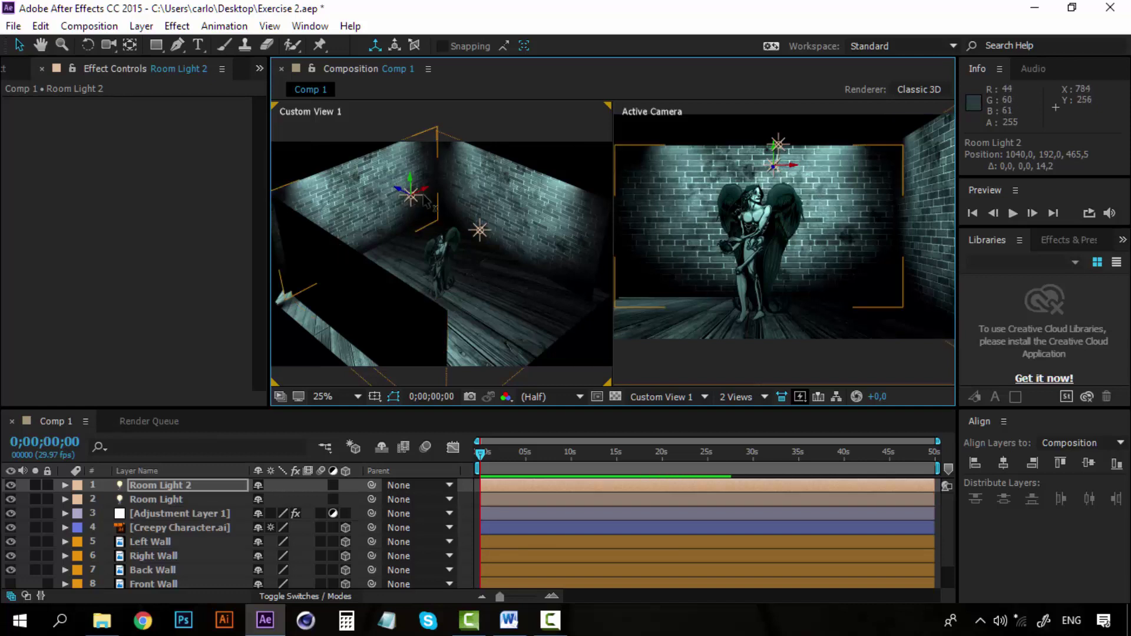
# - Lower the original Room Light's intensity back to 150% and collapse its properties
pyautogui.click(170, 484)
pyautogui.click(86, 498)
pyautogui.click(65, 499)
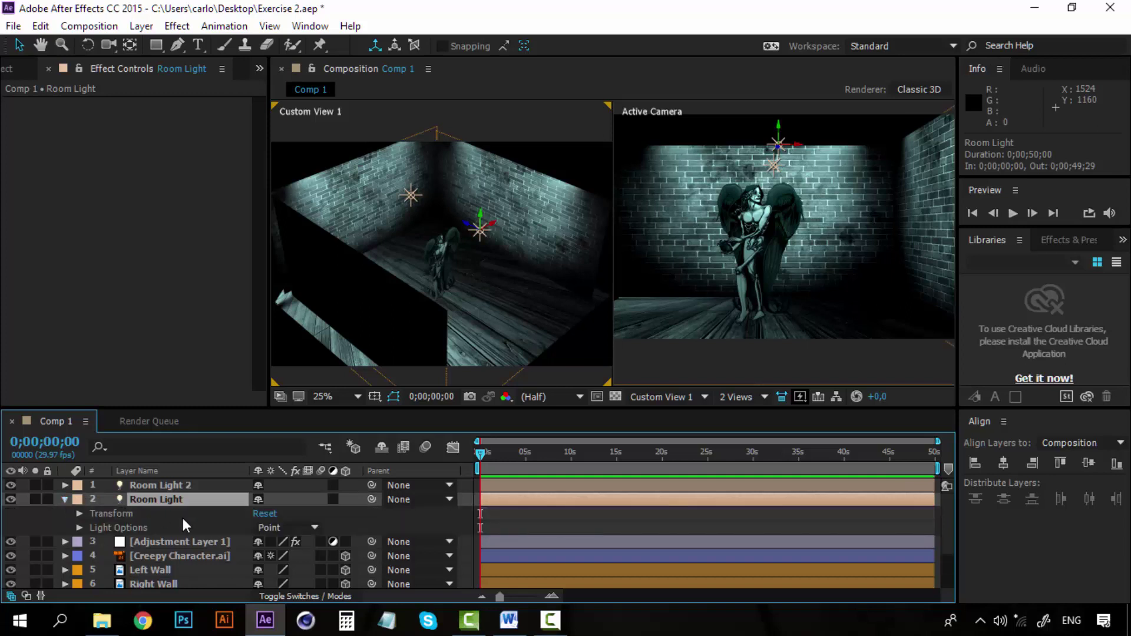
pyautogui.click(83, 527)
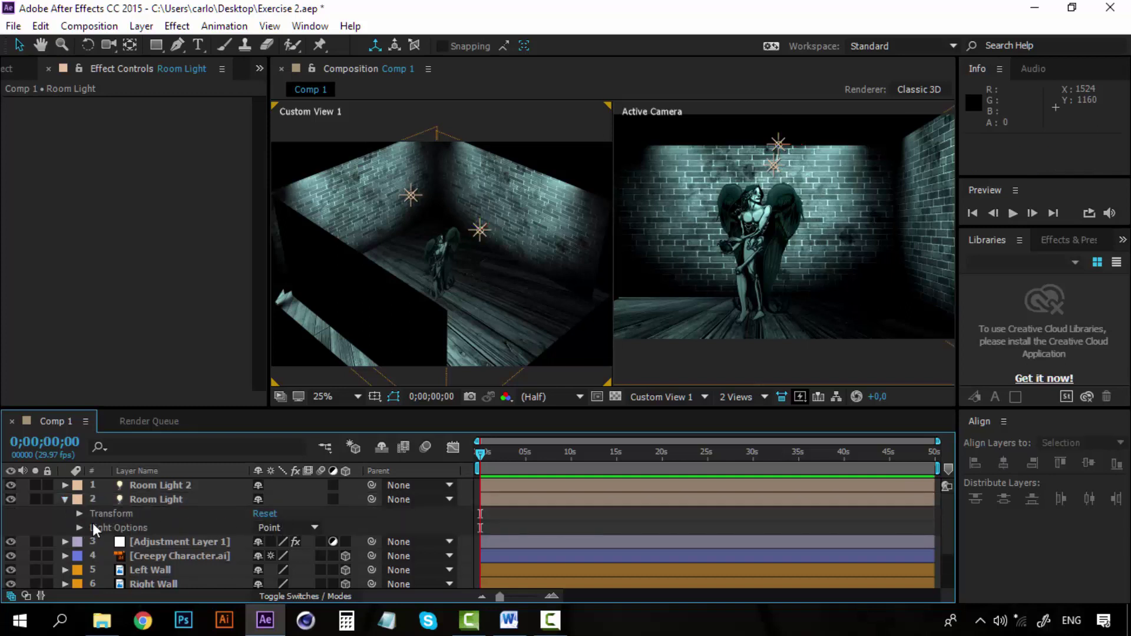
pyautogui.scroll(-3, 83, 528)
pyautogui.click(260, 500)
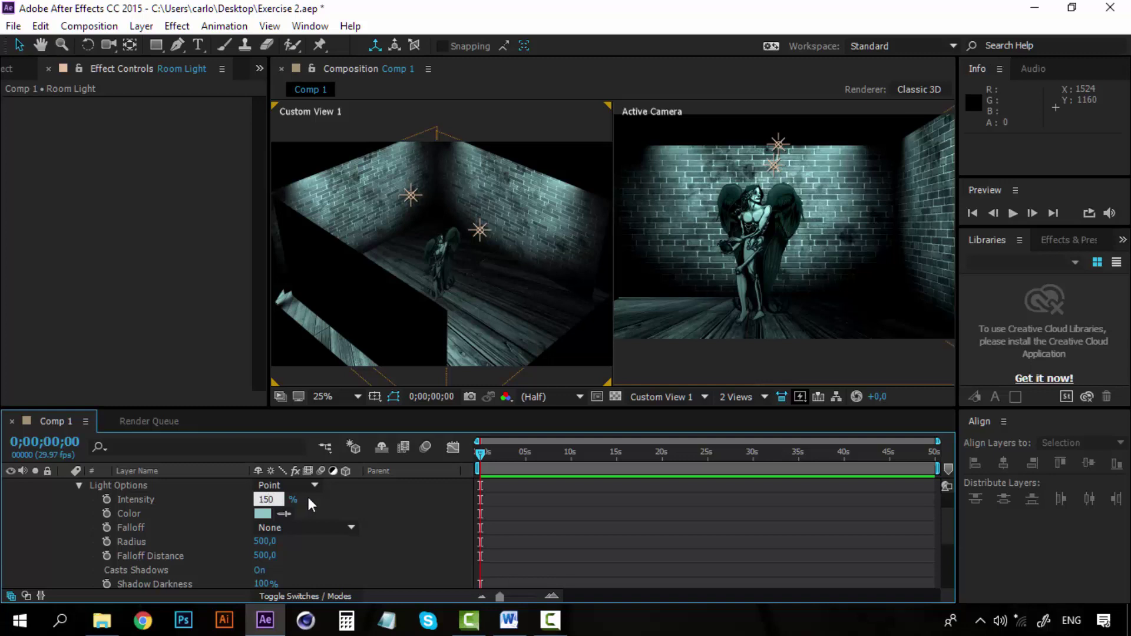
pyautogui.press('Return')
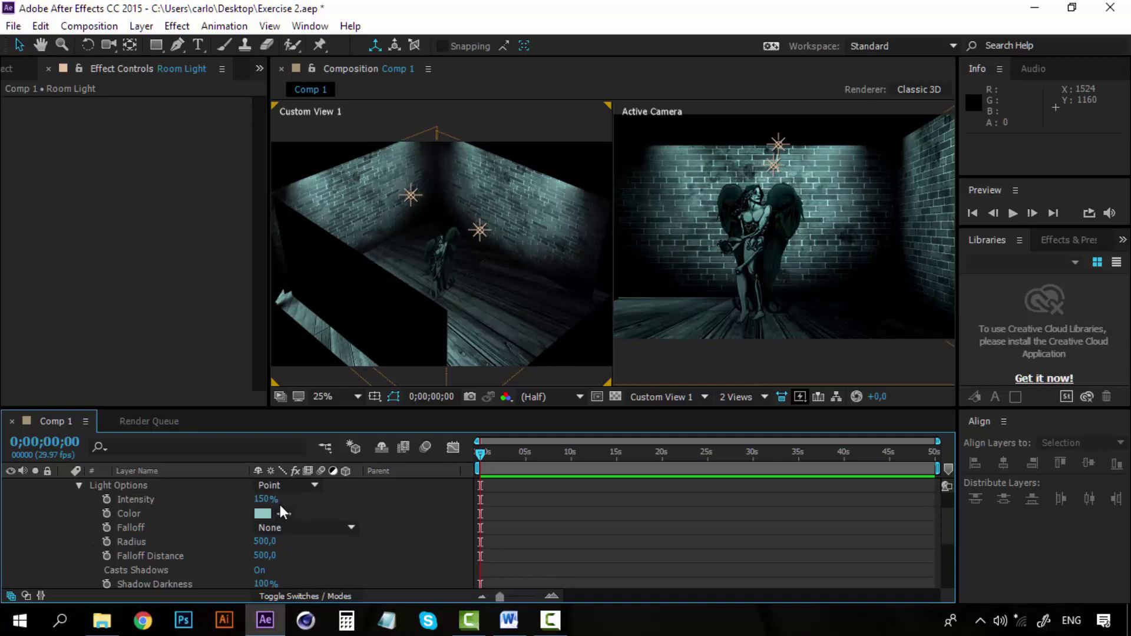
pyautogui.scroll(3, 281, 505)
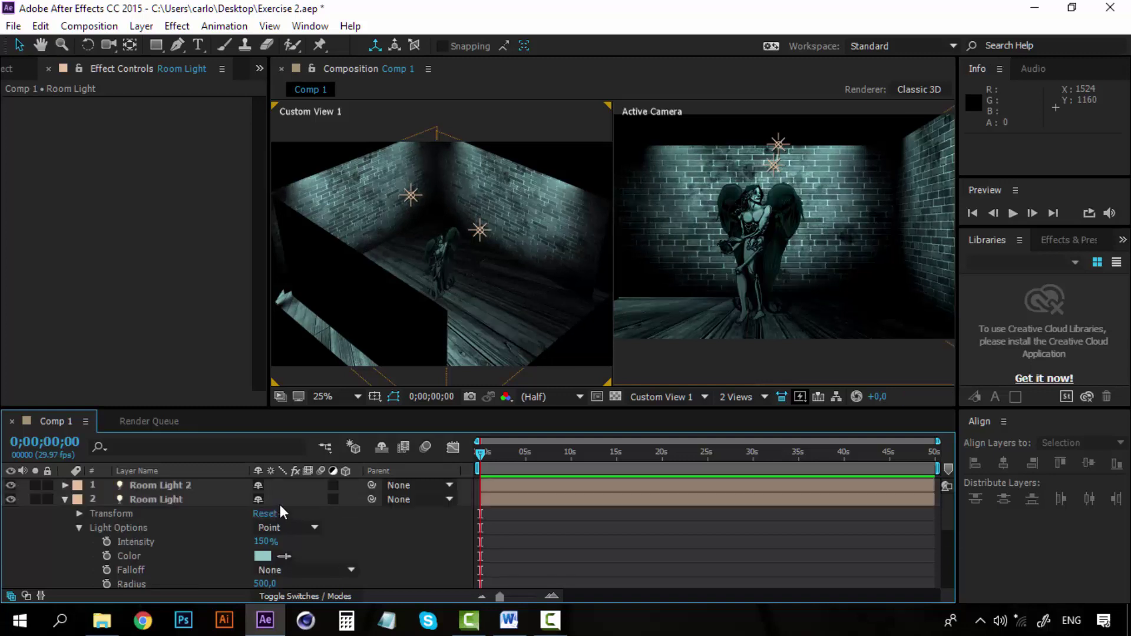
pyautogui.click(65, 499)
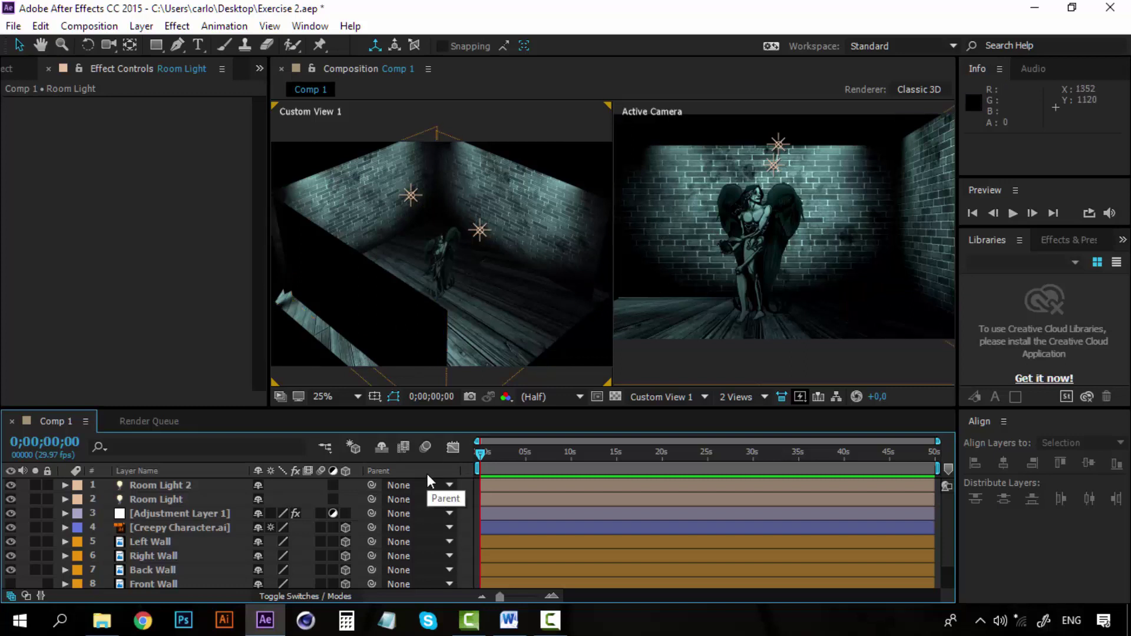
# - Change the viewer layout from 2 Views to 1 View, showing only the Active Camera
pyautogui.click(160, 498)
pyautogui.click(147, 485)
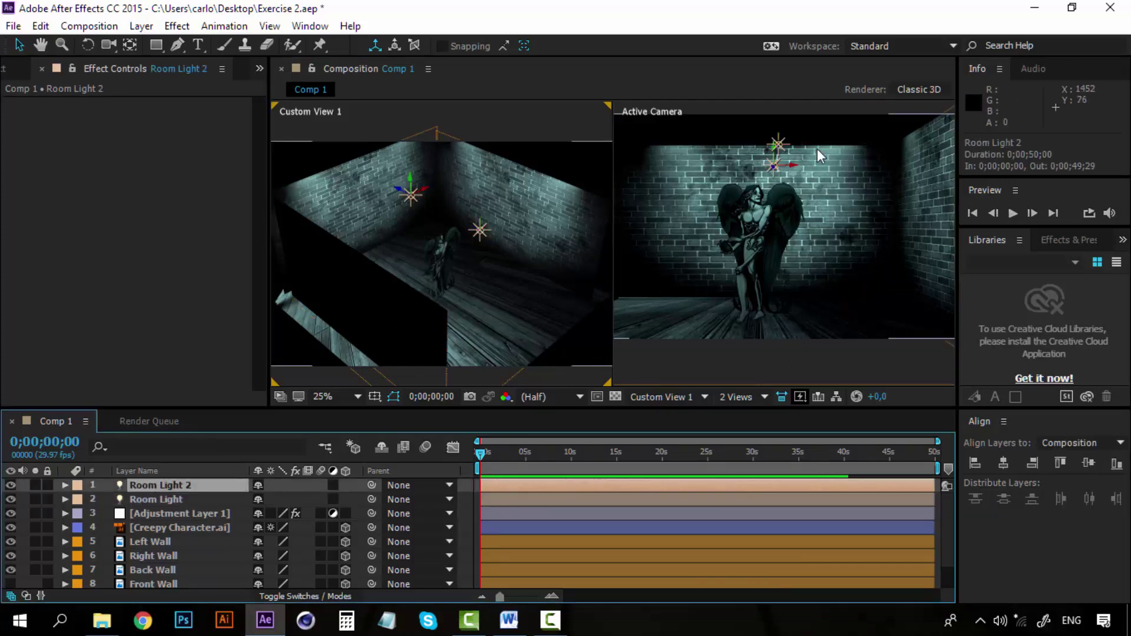
pyautogui.click(747, 397)
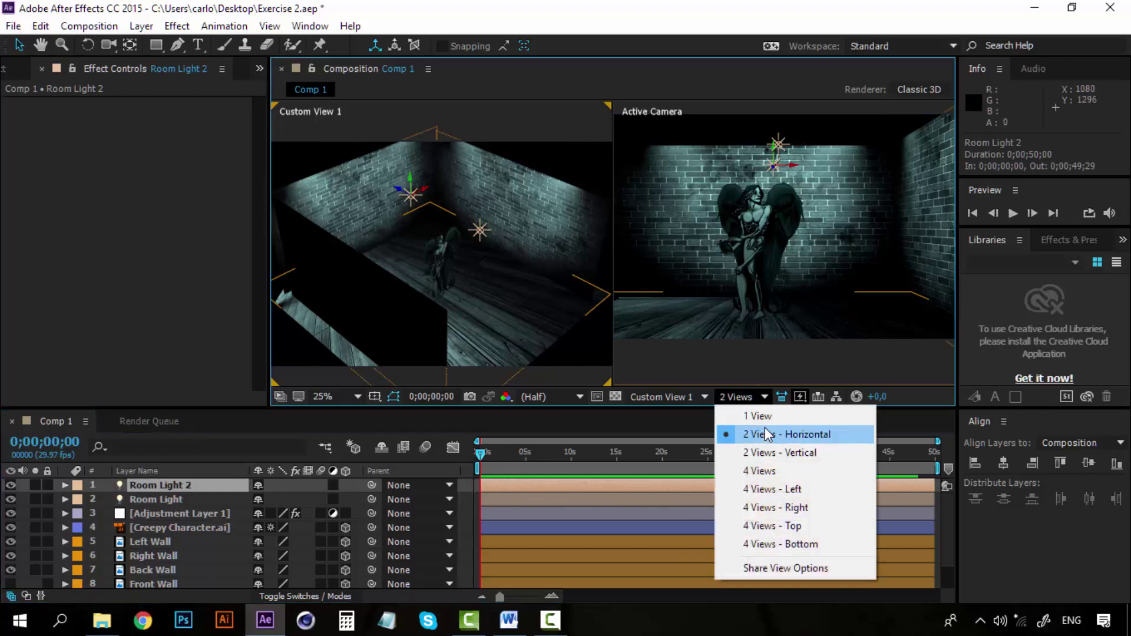
pyautogui.click(765, 418)
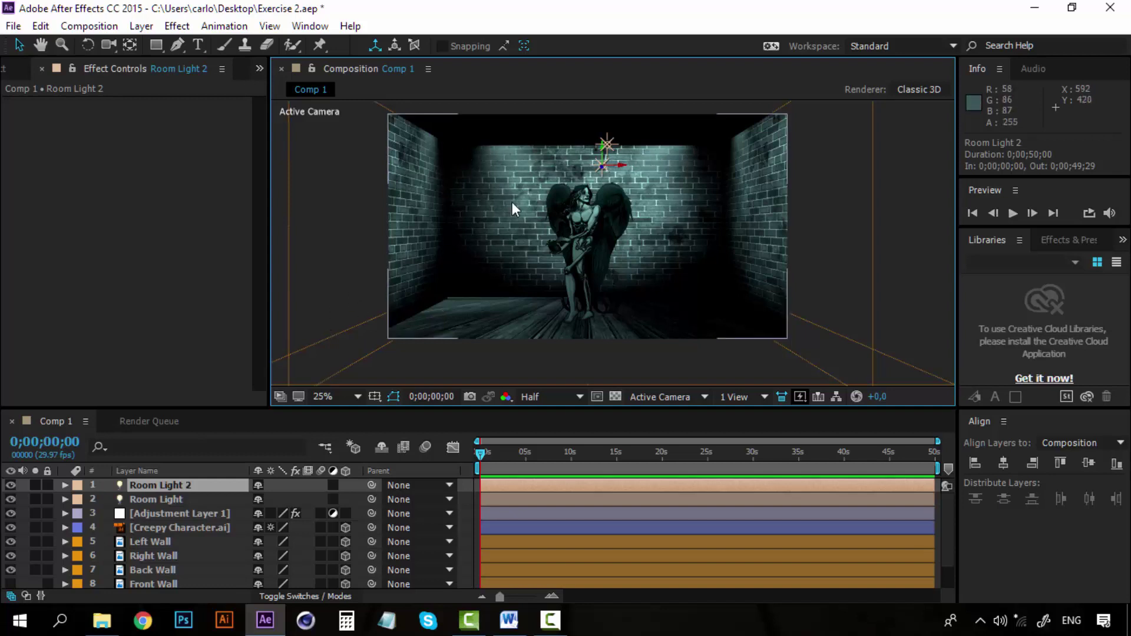
pyautogui.click(164, 499)
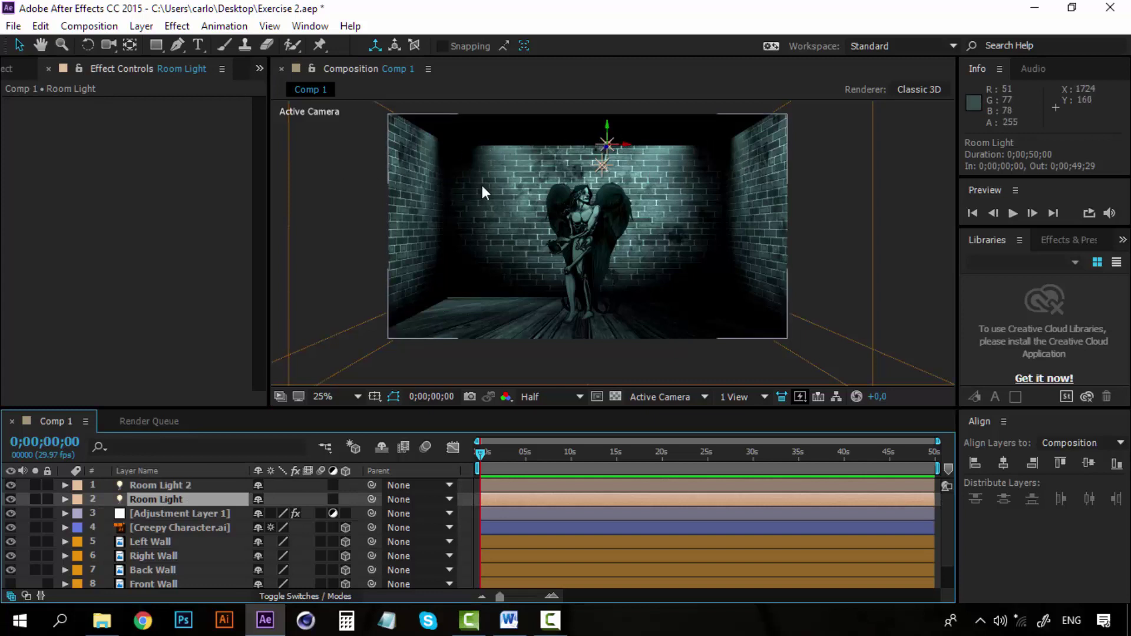
# - Show both lights' Position, zoom the timeline to about six seconds, and keyframe Position at 0;00;00;00
pyautogui.click(158, 490)
pyautogui.click(148, 500)
pyautogui.keyDown('ctrl'); pyautogui.click(154, 487); pyautogui.keyUp('ctrl')
pyautogui.press('p')
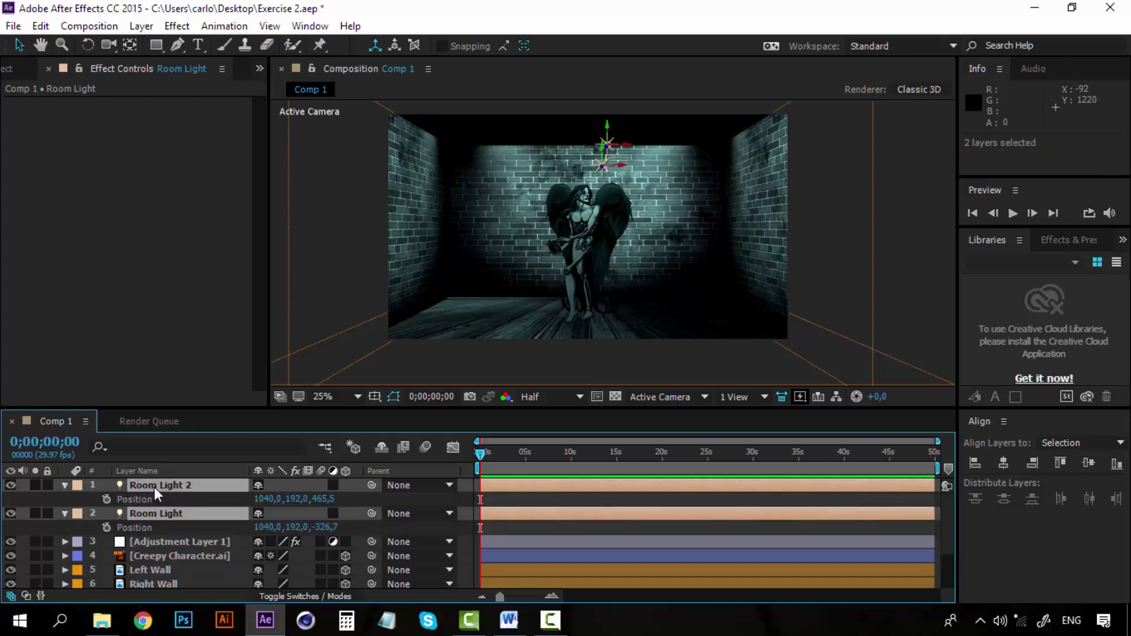
pyautogui.click(551, 597)
pyautogui.click(551, 596)
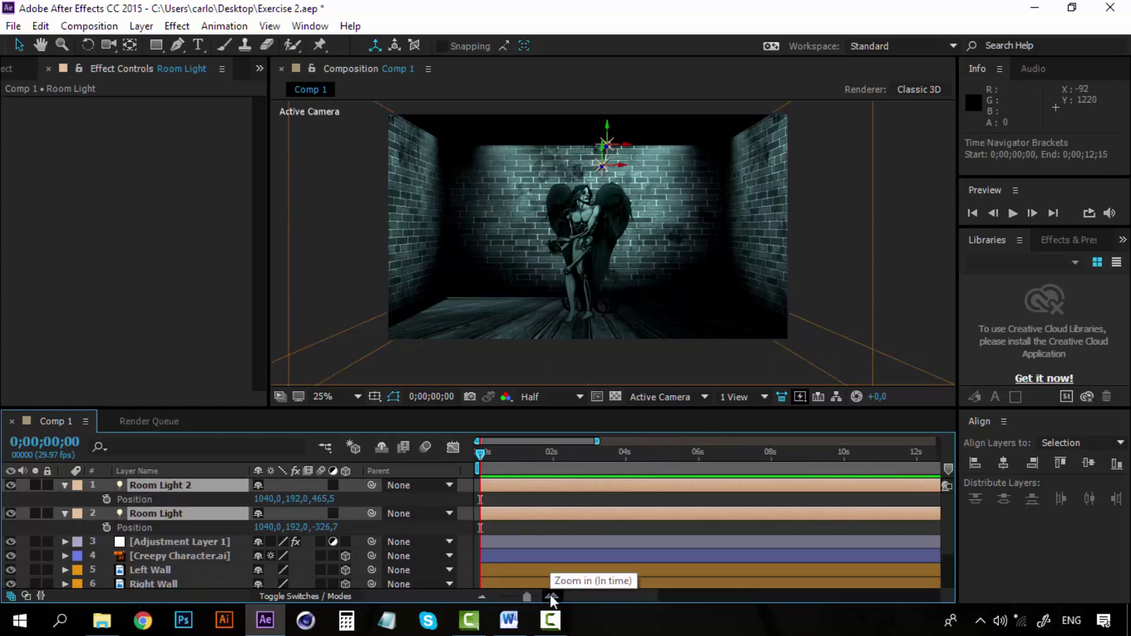
pyautogui.click(551, 597)
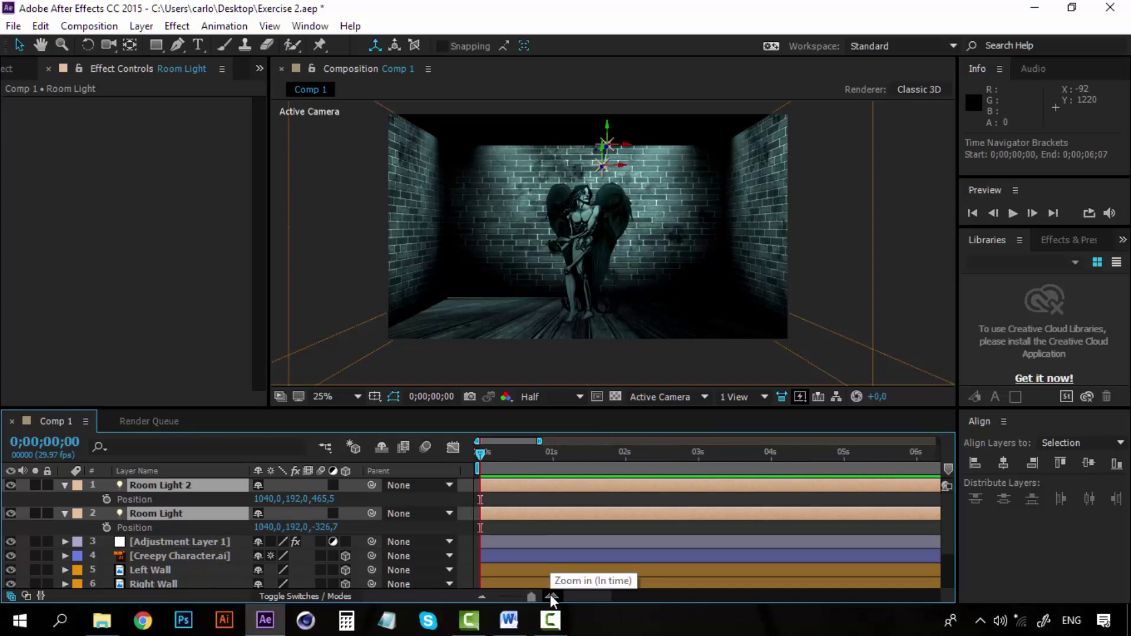
pyautogui.click(106, 500)
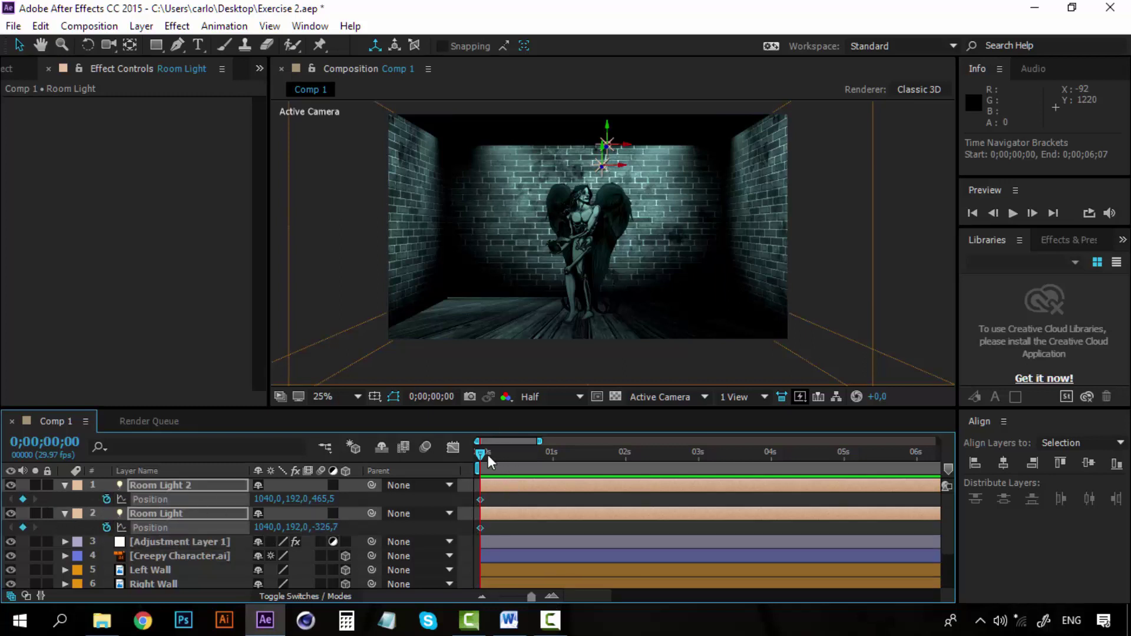
# - Move both lights to the right at 1 second and preview the motion
pyautogui.moveTo(484, 455); pyautogui.dragTo(553, 455)
pyautogui.moveTo(262, 498); pyautogui.dragTo(804, 498)
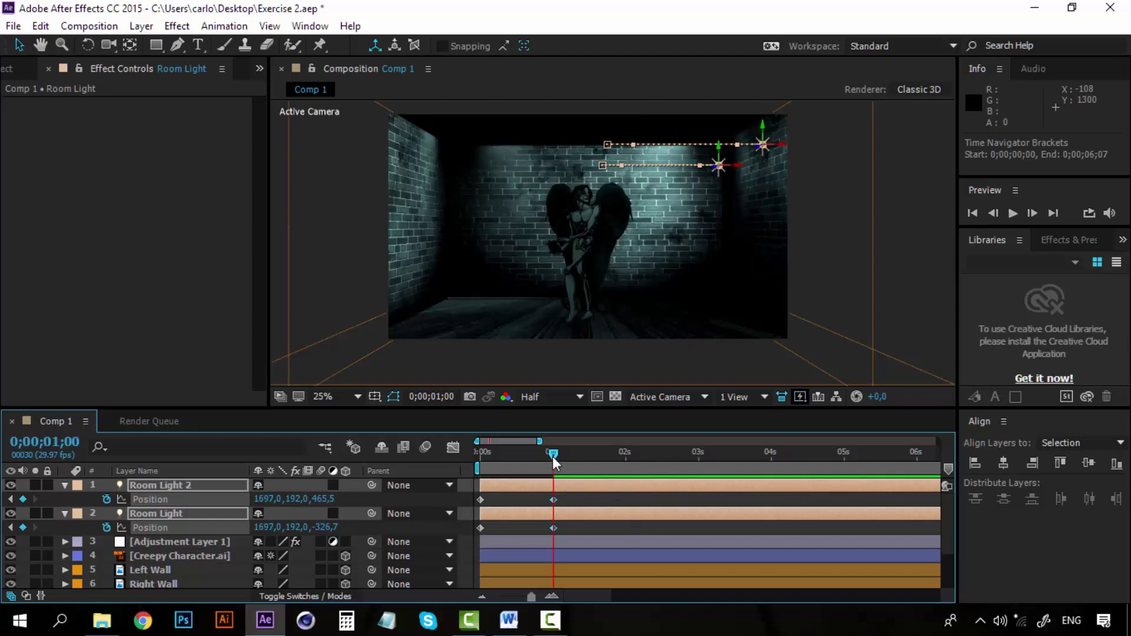
pyautogui.moveTo(553, 457); pyautogui.dragTo(469, 455)
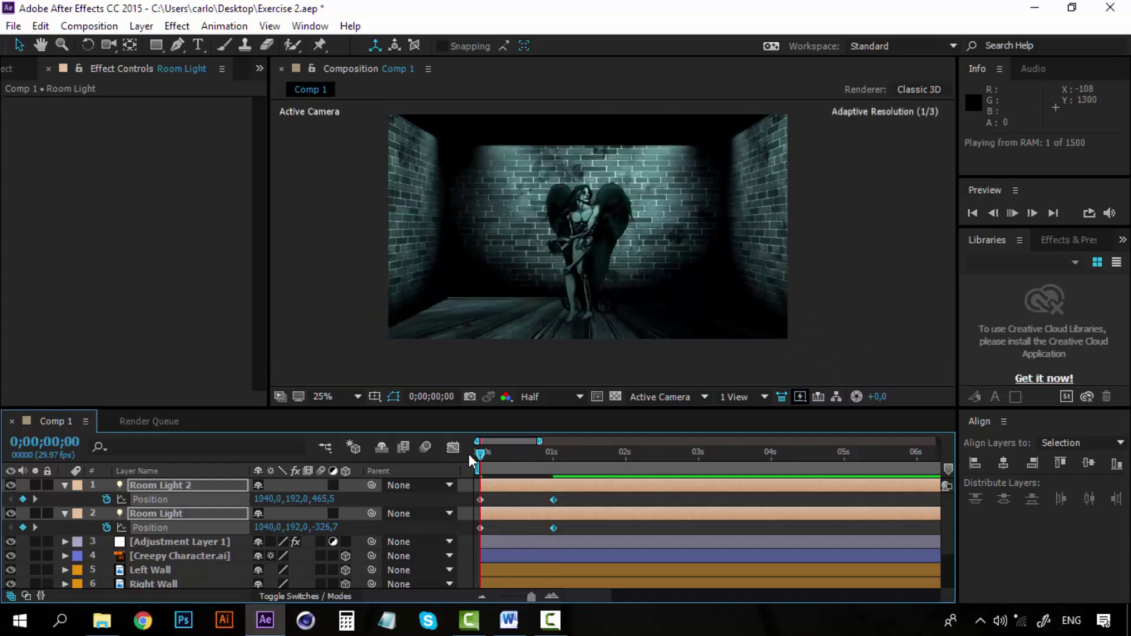
pyautogui.press('space')
pyautogui.press('space')
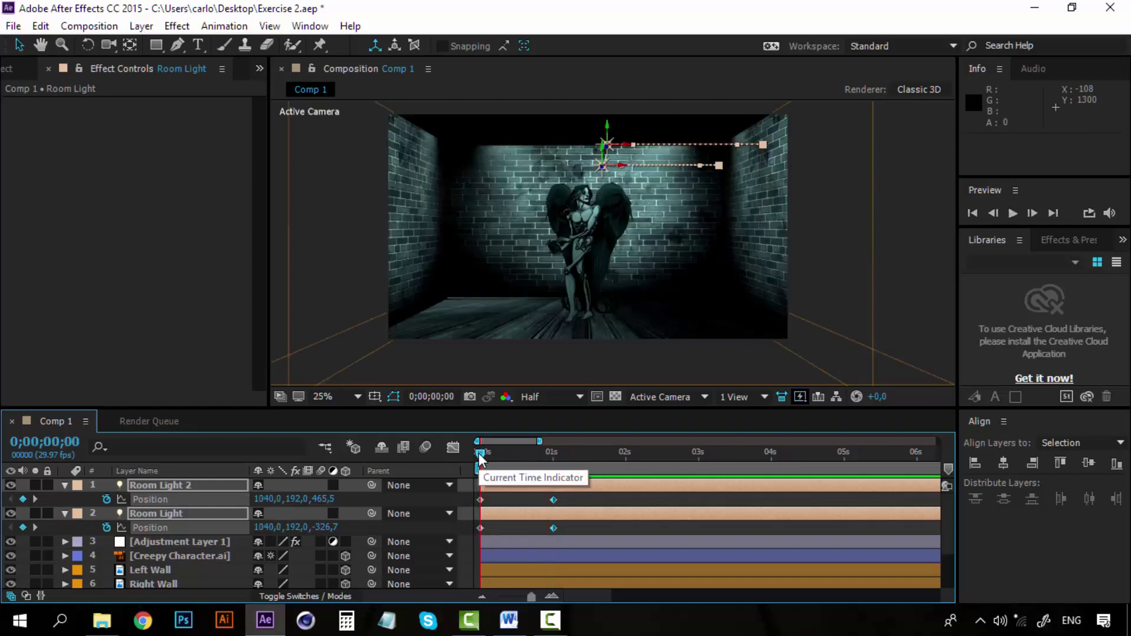
pyautogui.press('space')
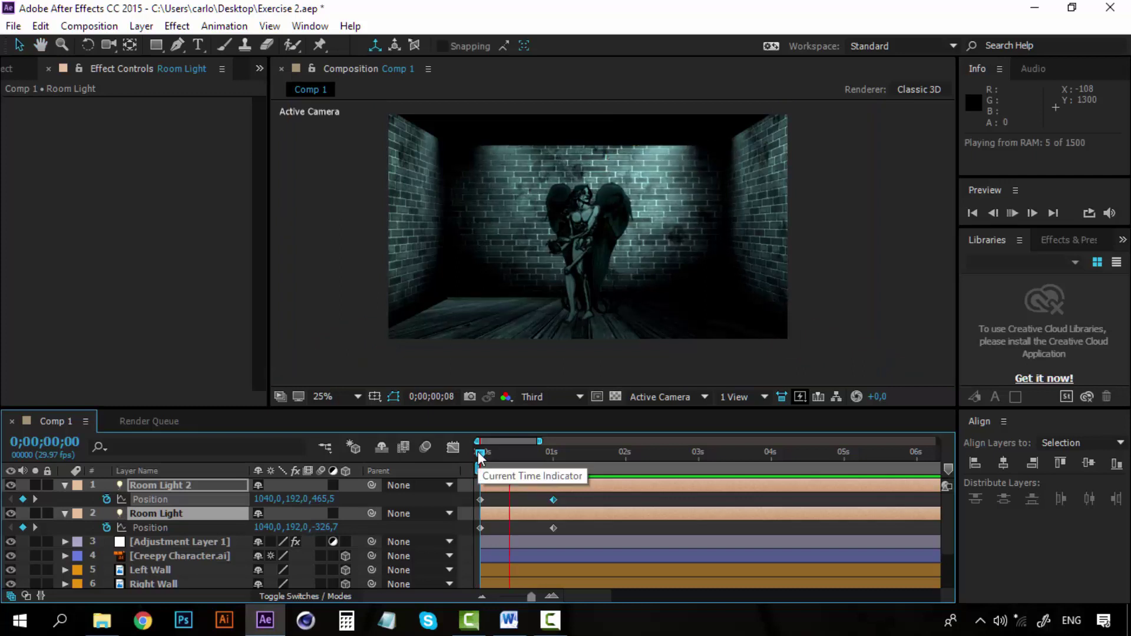
pyautogui.press('space')
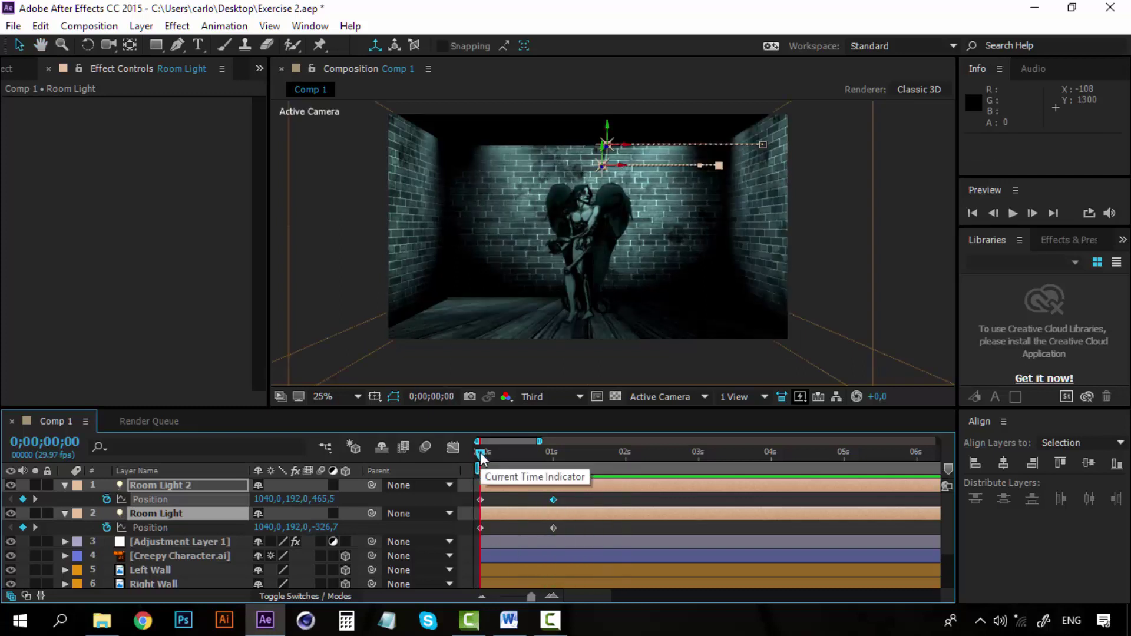
pyautogui.press('space')
# - Copy each light's starting Position keyframe to 2 seconds
pyautogui.moveTo(483, 453); pyautogui.dragTo(627, 458)
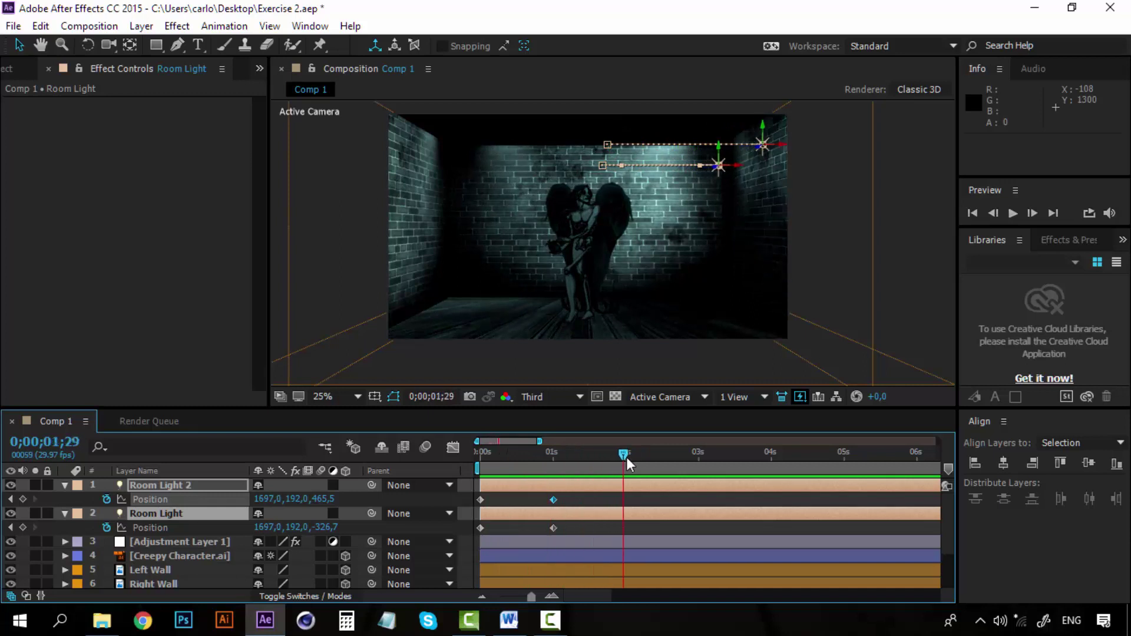
pyautogui.click(481, 499)
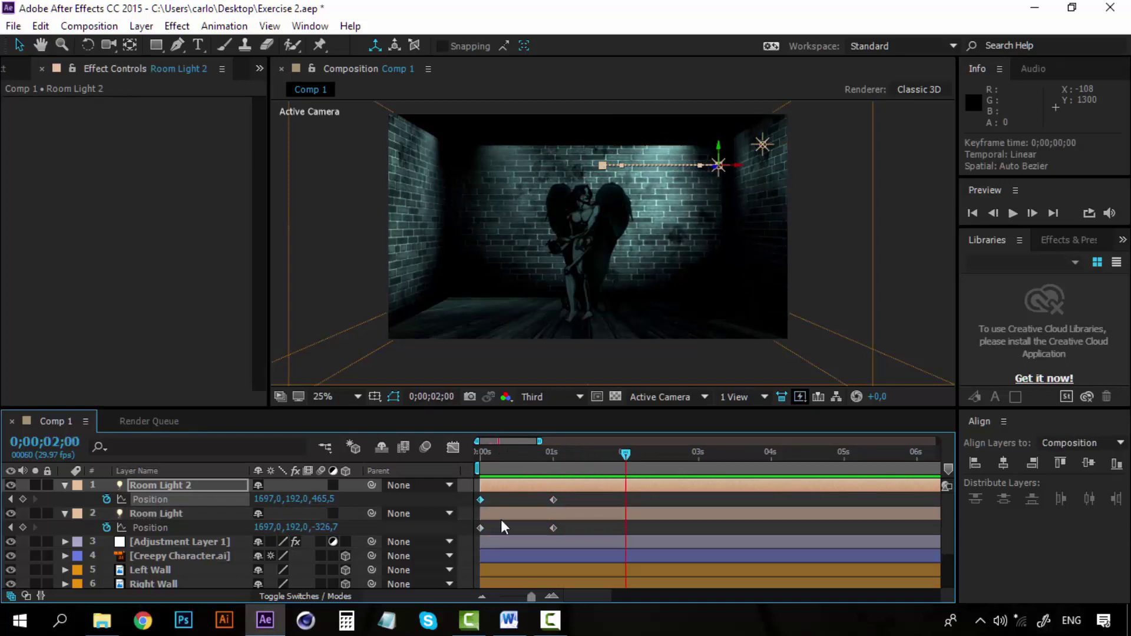
pyautogui.hotkey('ctrl', 'c')
pyautogui.hotkey('ctrl', 'v')
pyautogui.click(480, 528)
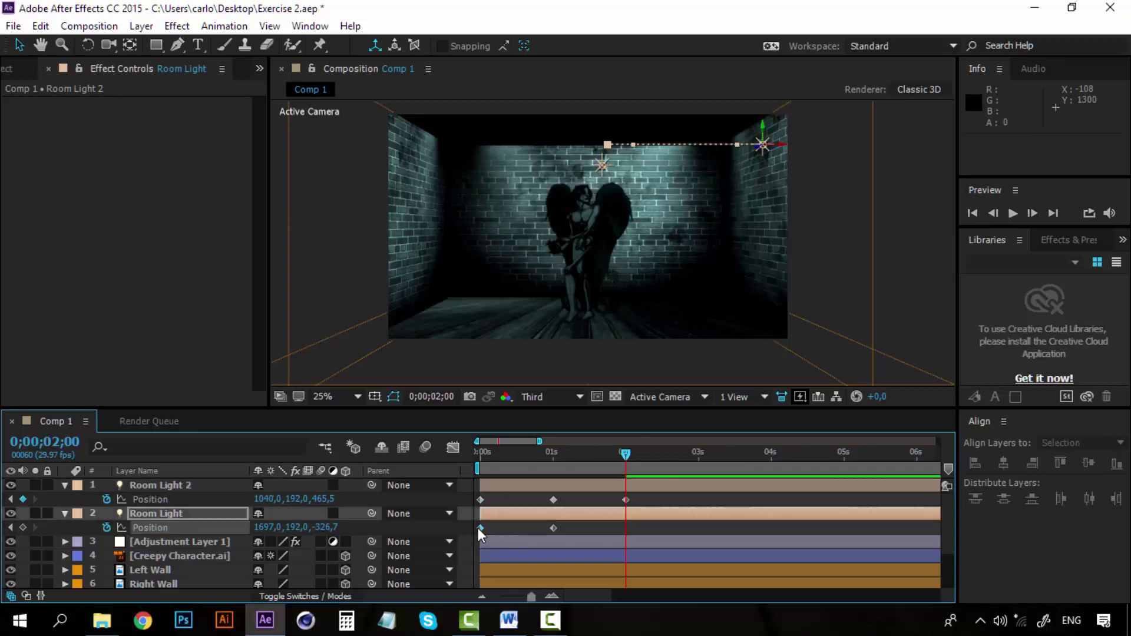
pyautogui.hotkey('ctrl', 'c')
pyautogui.hotkey('ctrl', 'v')
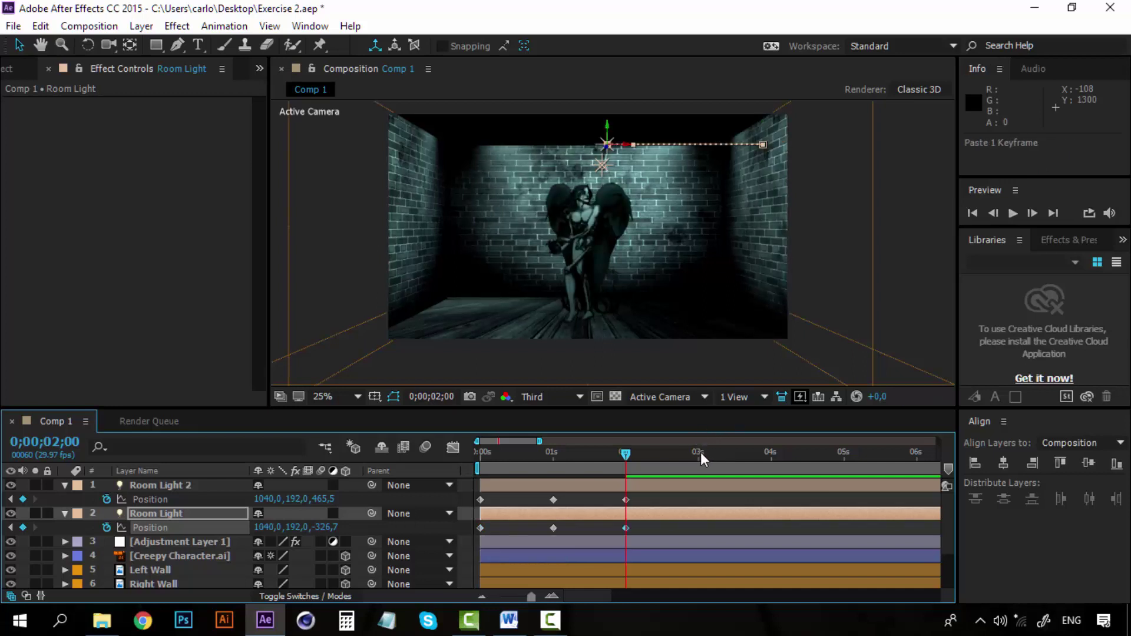
# - At 3 seconds, move both lights left toward the left wall
pyautogui.click(701, 451)
pyautogui.moveTo(234, 503); pyautogui.dragTo(194, 502)
pyautogui.hotkey('ctrl', 'z')
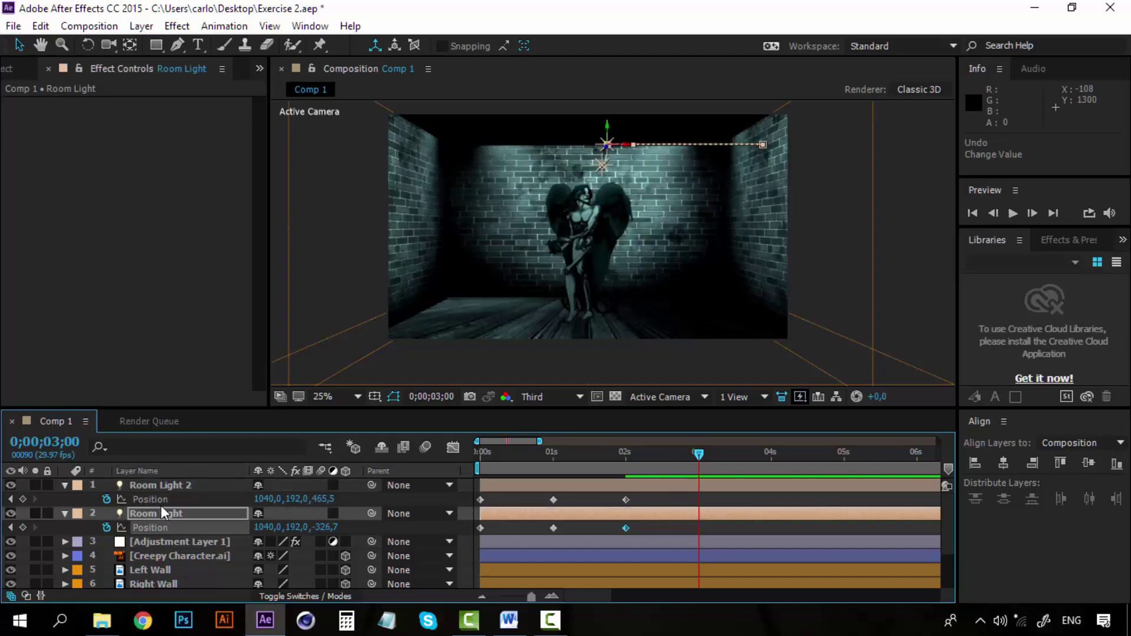
pyautogui.click(175, 486)
pyautogui.keyDown('ctrl'); pyautogui.click(165, 517); pyautogui.keyUp('ctrl')
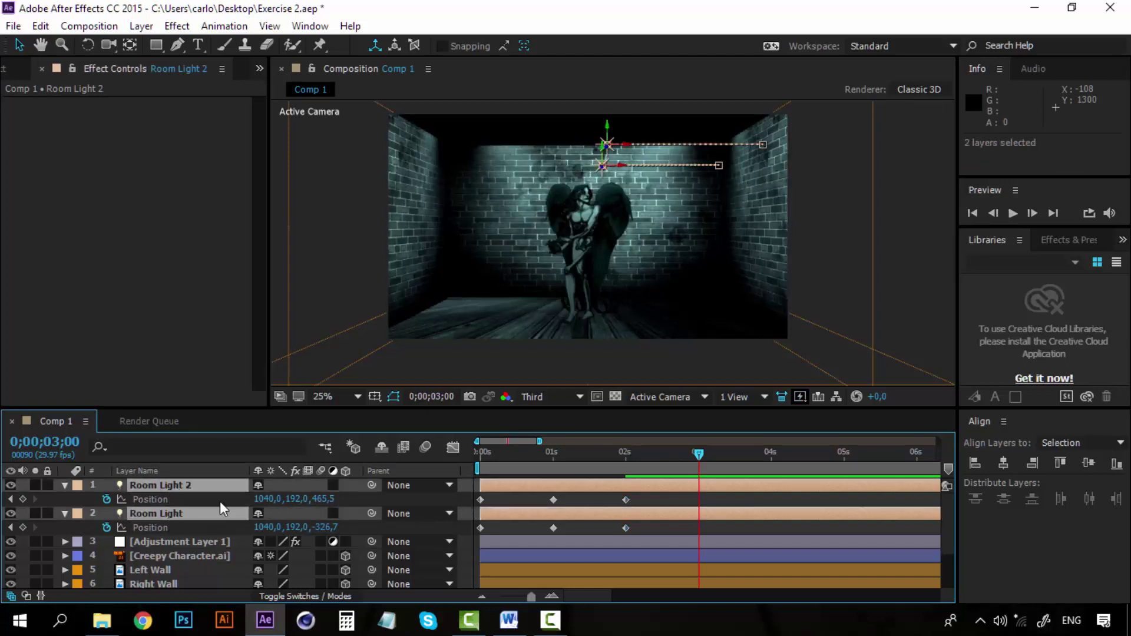
pyautogui.moveTo(257, 499); pyautogui.dragTo(5, 480)
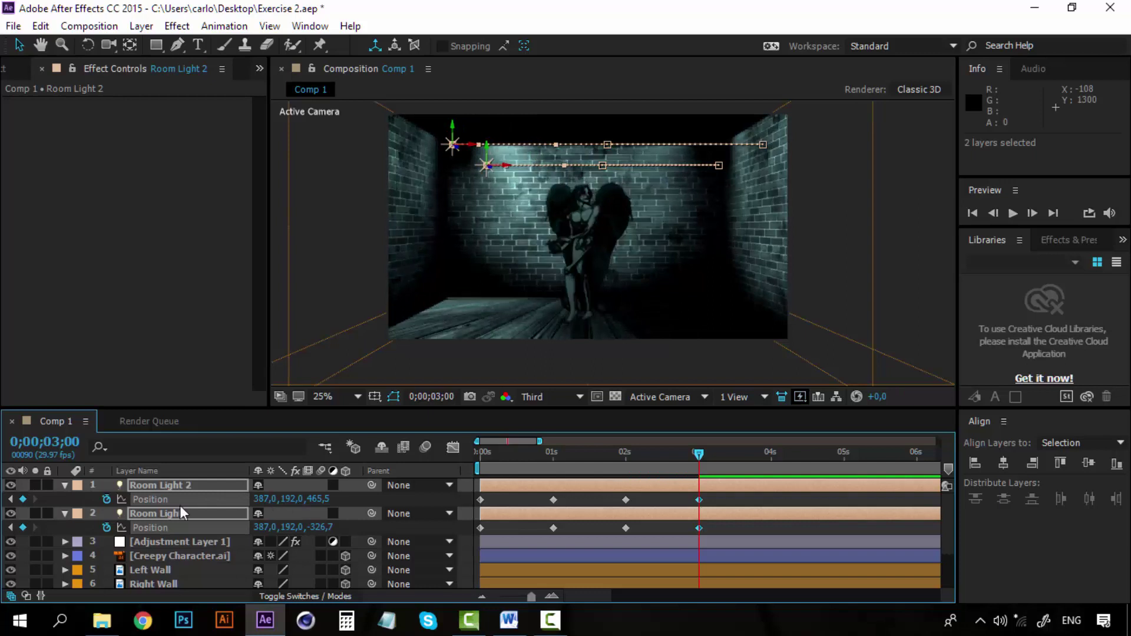
pyautogui.moveTo(264, 499); pyautogui.dragTo(105, 509)
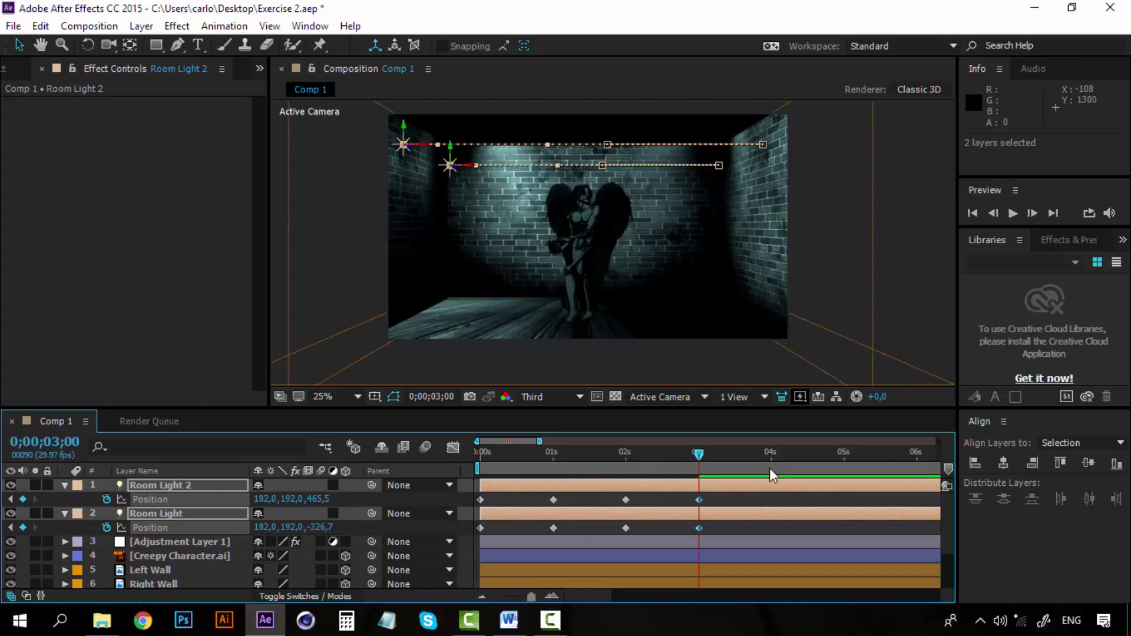
# - Paste each light's 2-second Position keyframe at 4 seconds, then return to the start
pyautogui.click(771, 455)
pyautogui.click(728, 503)
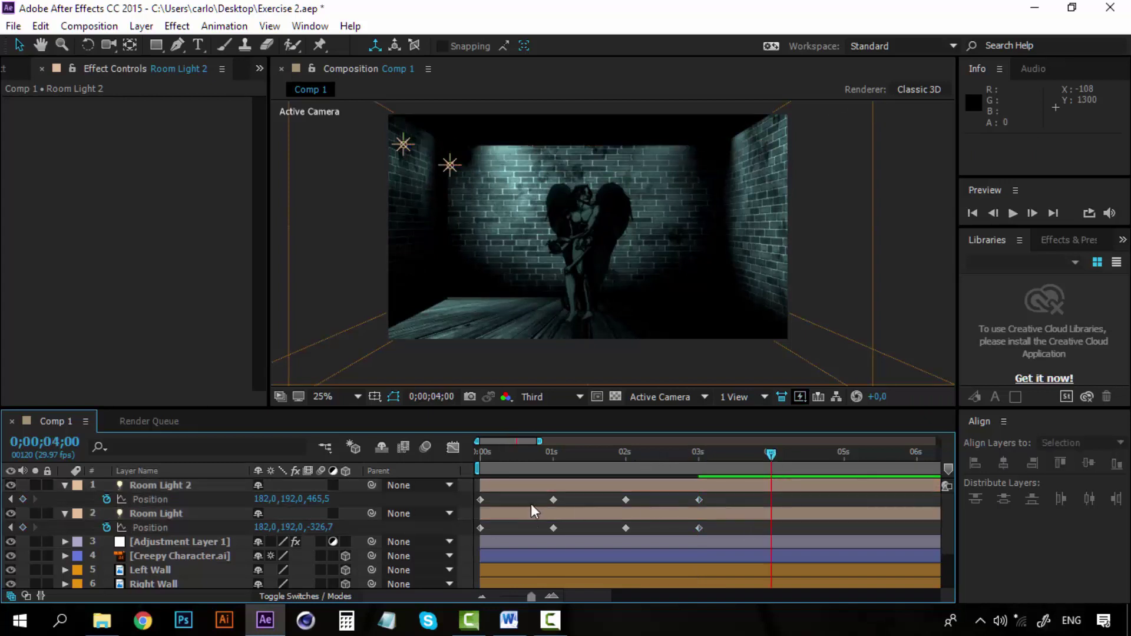
pyautogui.click(630, 500)
pyautogui.hotkey('ctrl', 'c')
pyautogui.hotkey('ctrl', 'v')
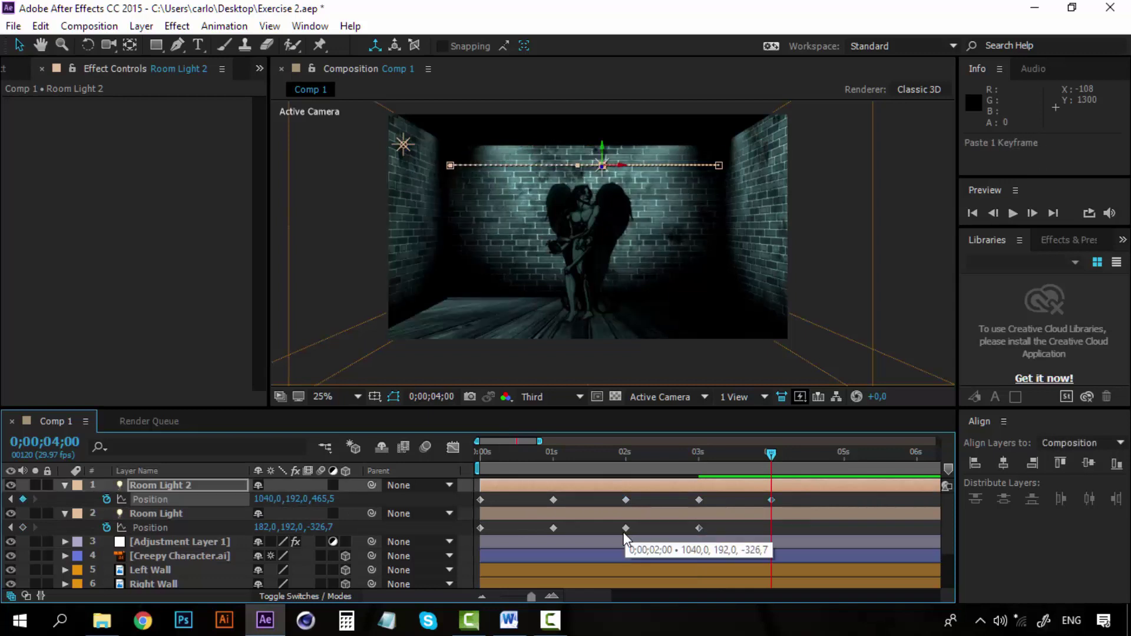
pyautogui.click(625, 528)
pyautogui.hotkey('ctrl', 'c')
pyautogui.hotkey('ctrl', 'v')
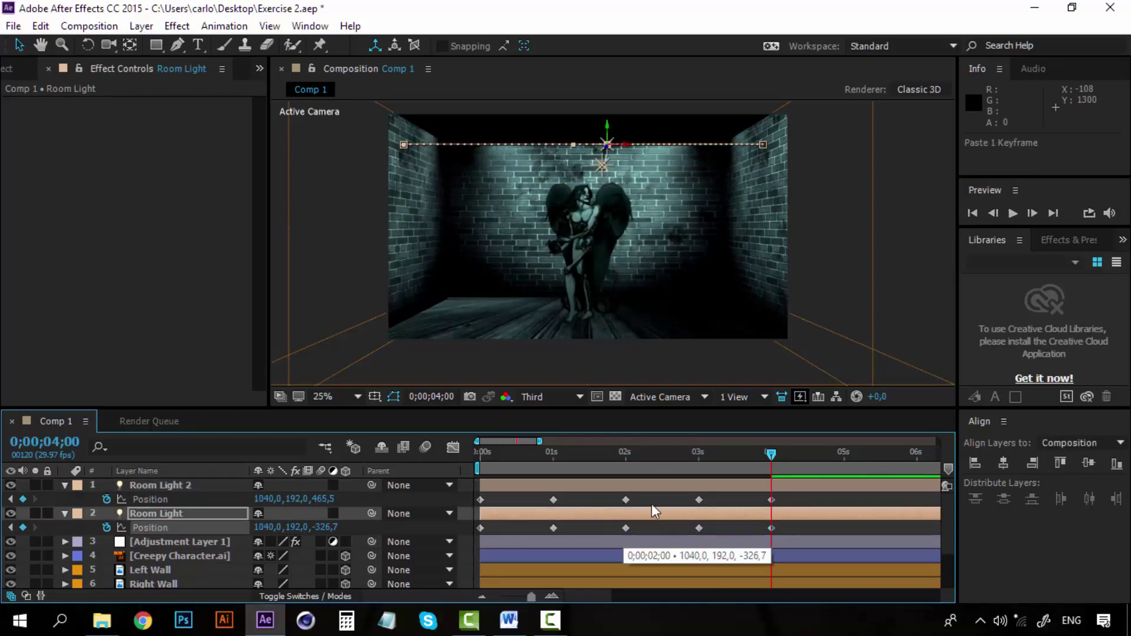
pyautogui.moveTo(720, 452); pyautogui.dragTo(462, 457)
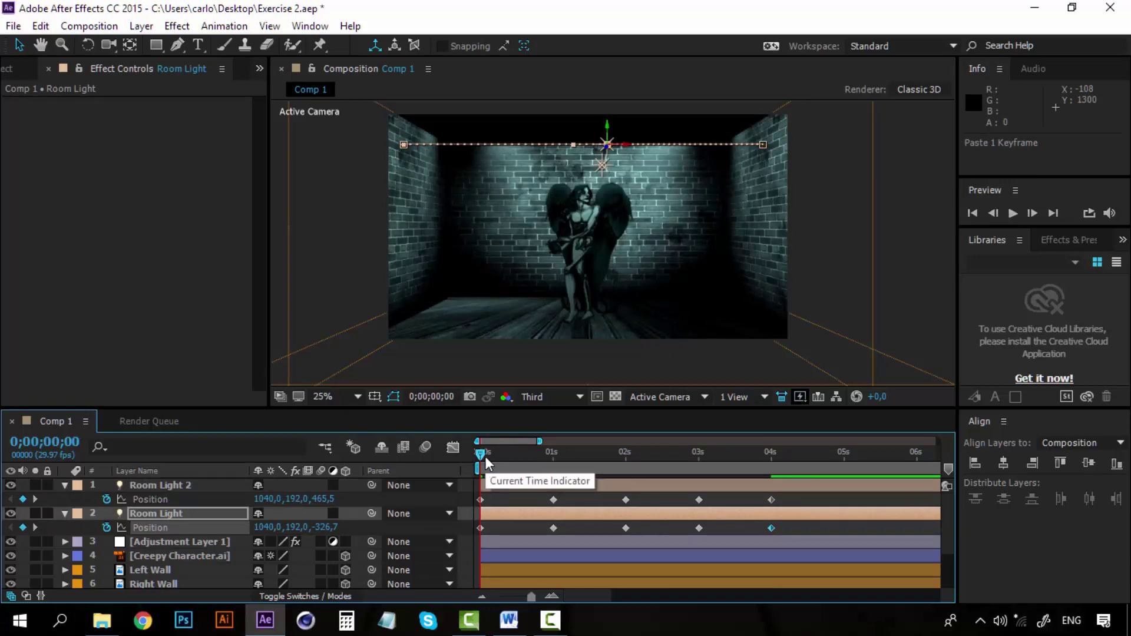
# - Preview the 0–4 second light sweep, deselect the layer, and zoom the timeline out
pyautogui.press('space')
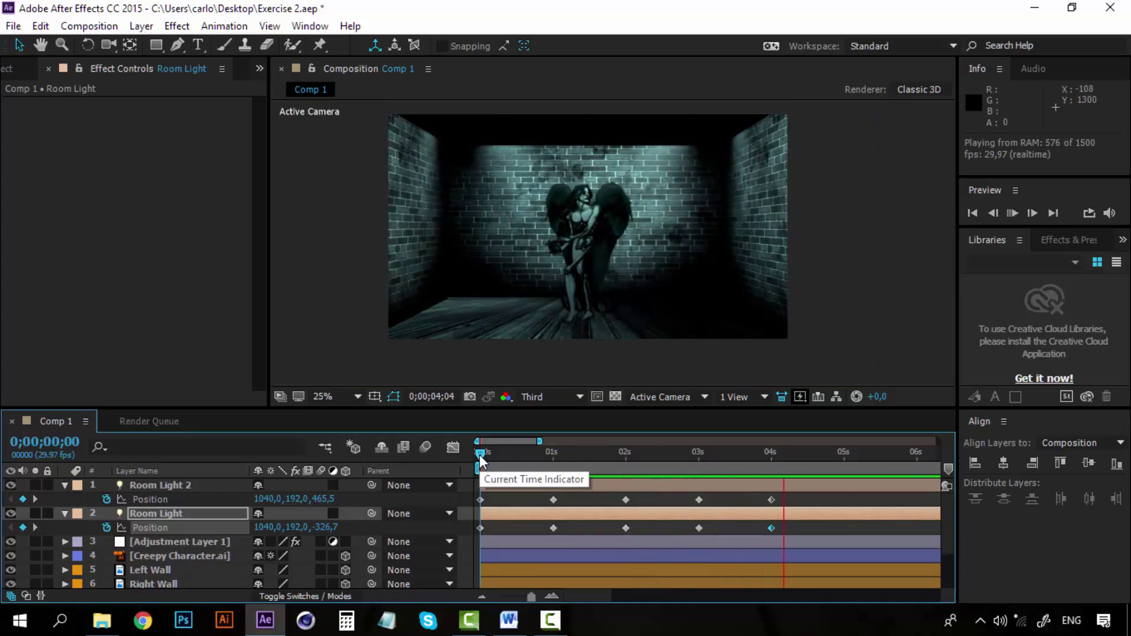
pyautogui.press('space')
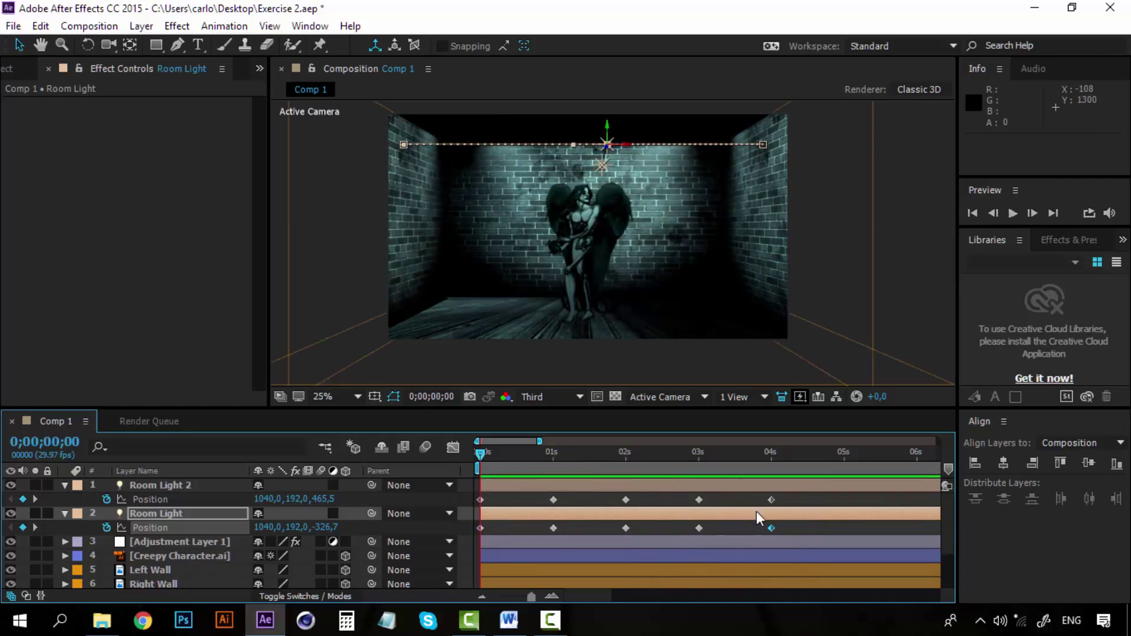
pyautogui.click(786, 503)
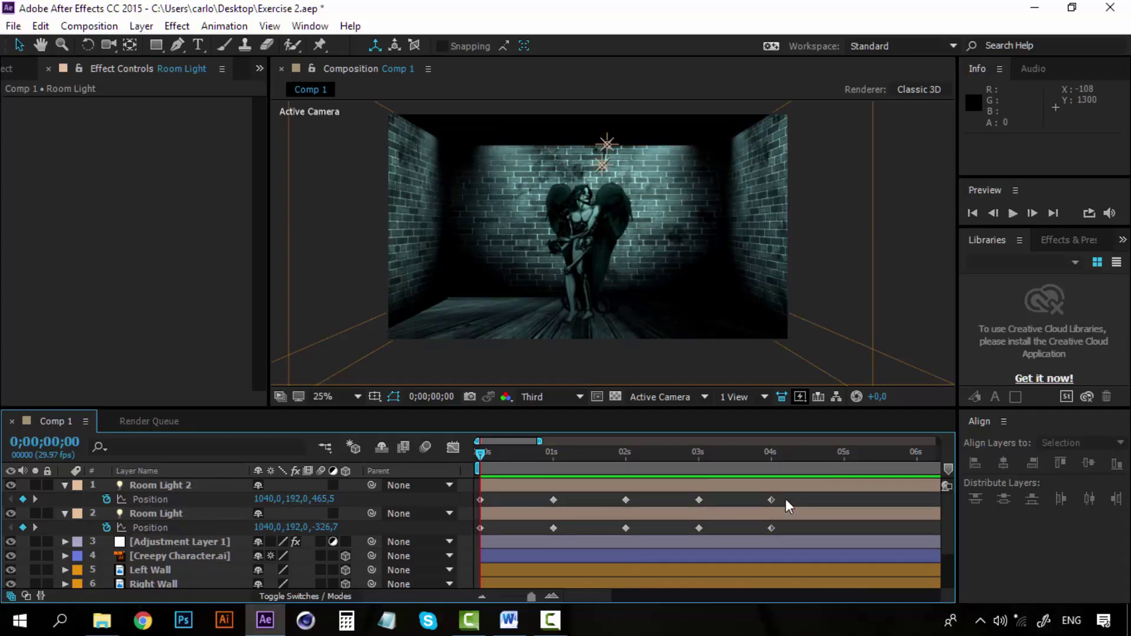
pyautogui.click(484, 595)
# - Copy Room Light 2's four sweep Position keyframes
pyautogui.click(484, 596)
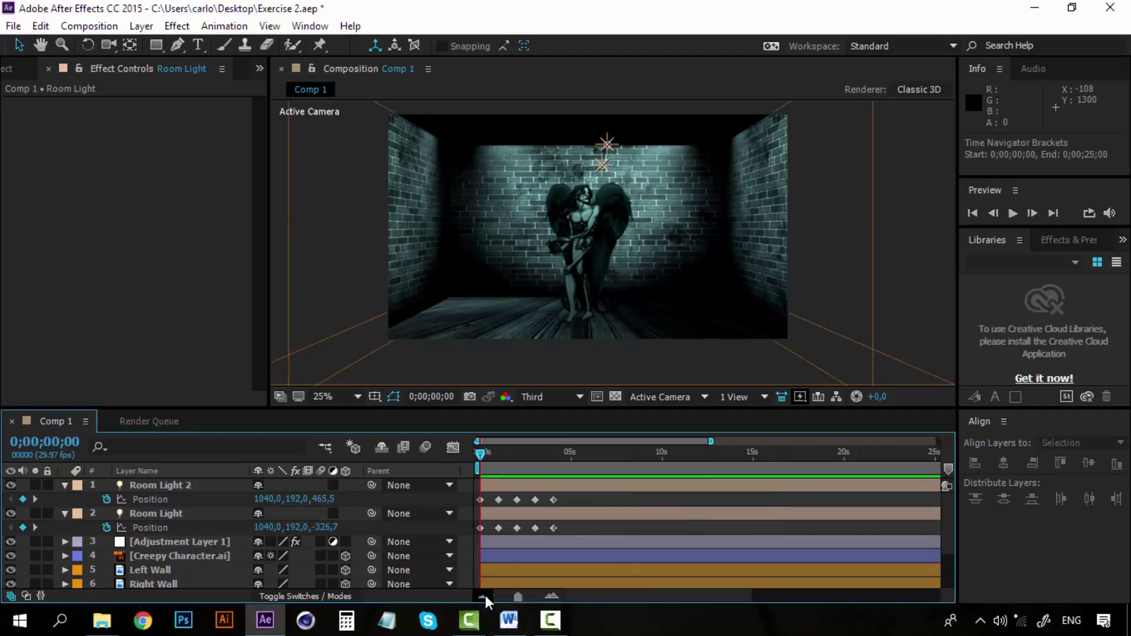
pyautogui.click(543, 597)
pyautogui.click(542, 596)
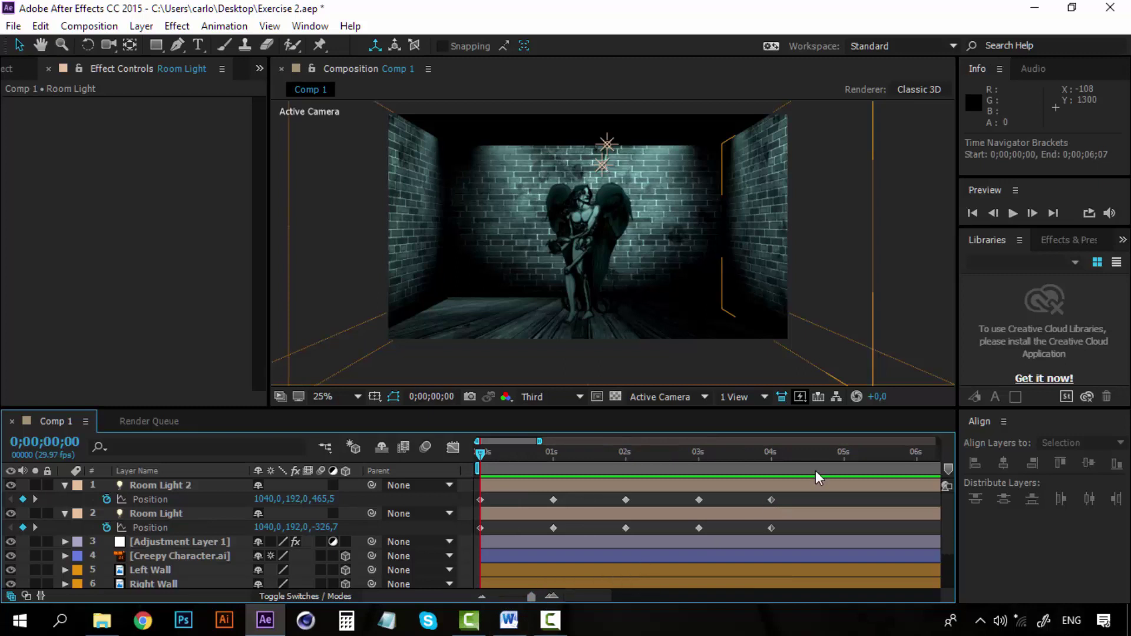
pyautogui.moveTo(791, 496); pyautogui.dragTo(539, 501)
pyautogui.hotkey('ctrl', 'c')
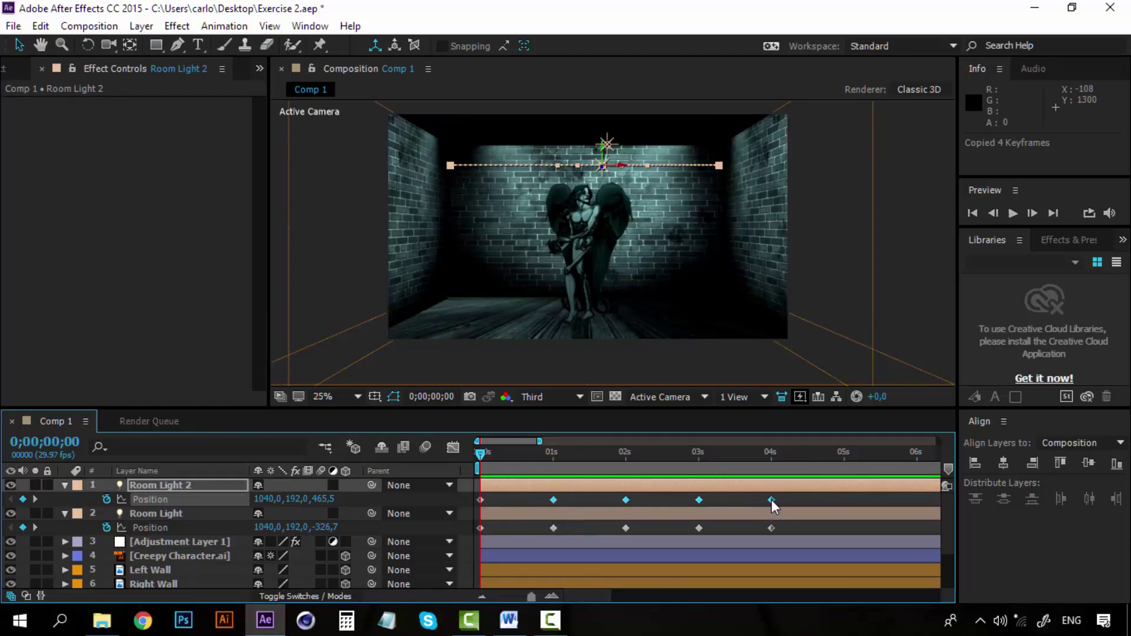
# - Paste Room Light 2's sweep keyframes at 5 s, 9 s and 13 s
pyautogui.moveTo(601, 597); pyautogui.dragTo(617, 596)
pyautogui.click(725, 454)
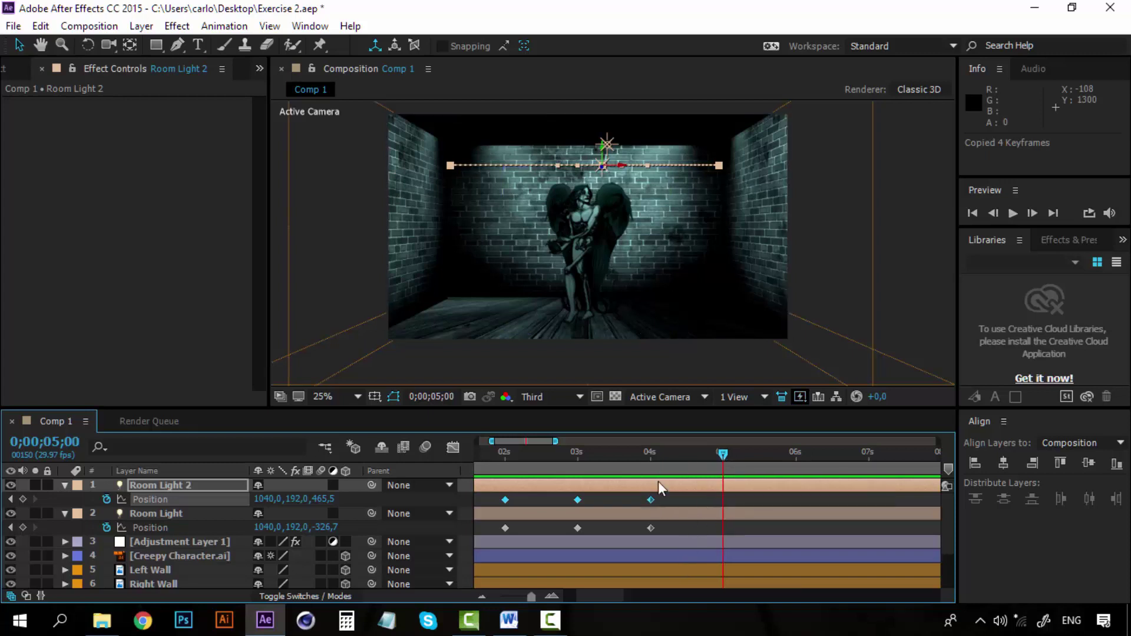
pyautogui.hotkey('ctrl', 'v')
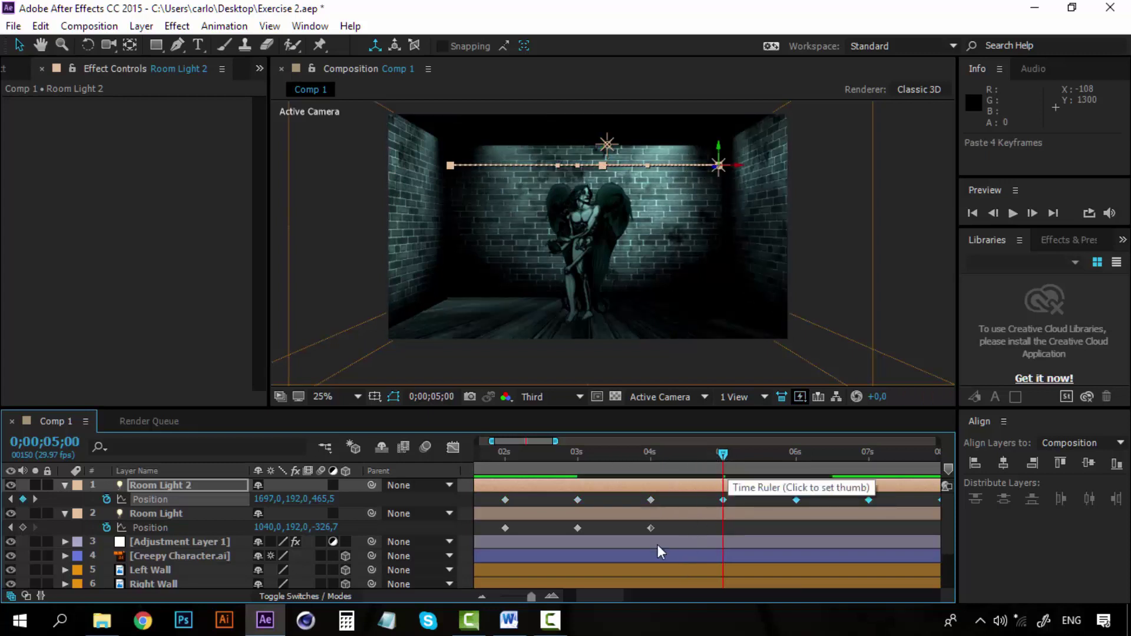
pyautogui.moveTo(595, 596); pyautogui.dragTo(627, 595)
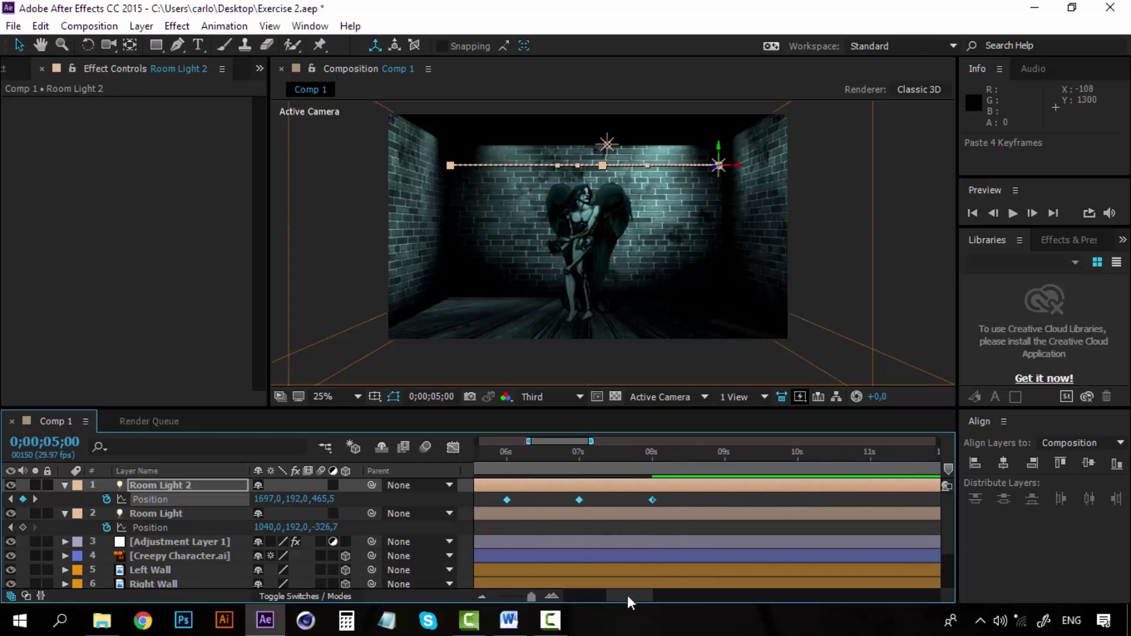
pyautogui.click(726, 451)
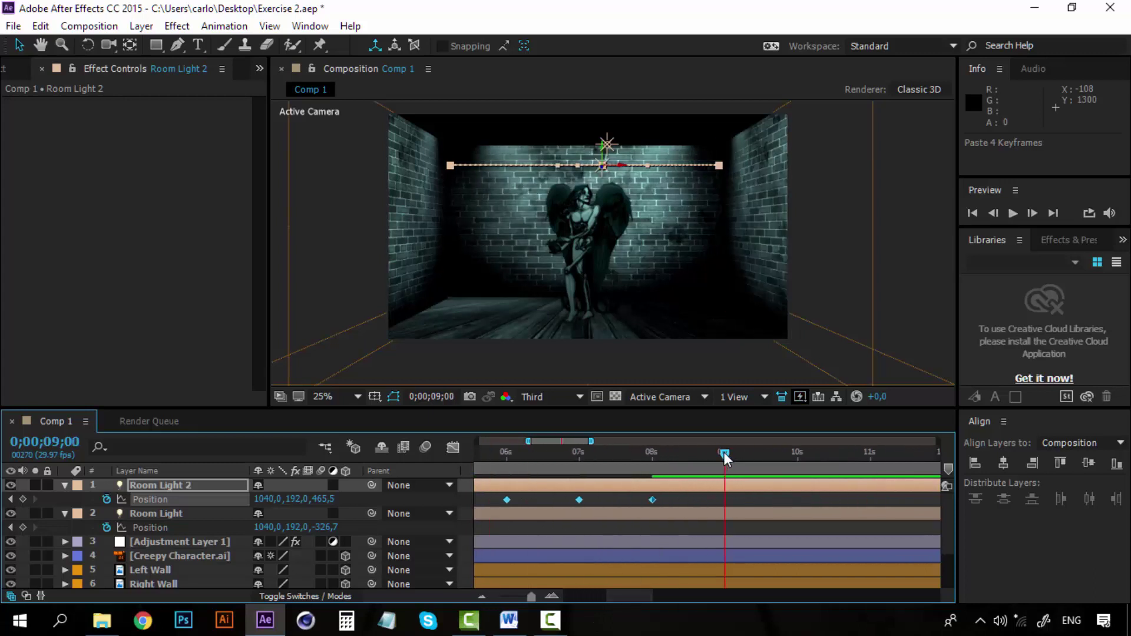
pyautogui.hotkey('ctrl', 'v')
pyautogui.moveTo(638, 595); pyautogui.dragTo(670, 593)
pyautogui.click(702, 453)
pyautogui.hotkey('ctrl', 'v')
# - Paste Room Light 2's sweep keyframes at 17 s and 21 s
pyautogui.moveTo(659, 599); pyautogui.dragTo(692, 588)
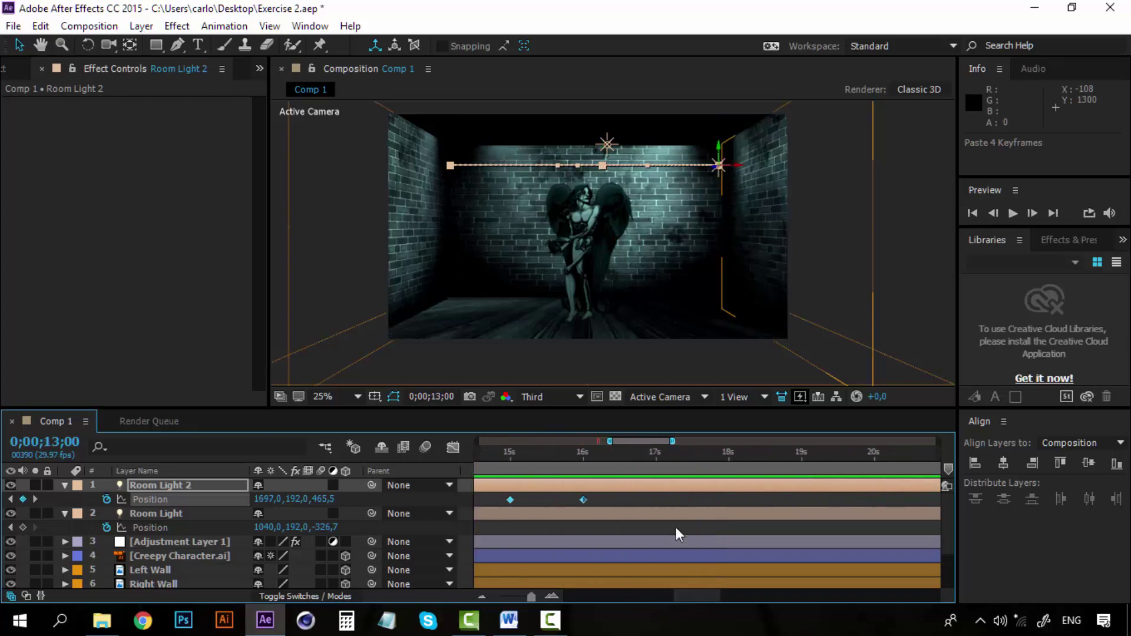
pyautogui.click(657, 453)
pyautogui.hotkey('ctrl', 'v')
pyautogui.moveTo(698, 593); pyautogui.dragTo(732, 590)
pyautogui.click(626, 454)
pyautogui.hotkey('ctrl', 'v')
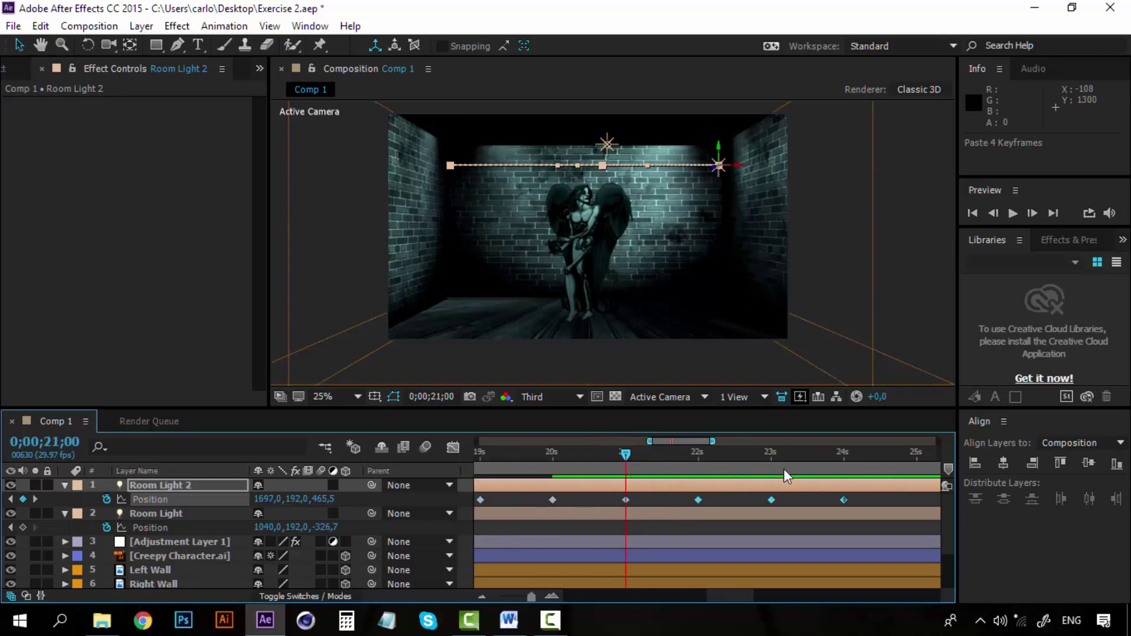
pyautogui.moveTo(734, 591); pyautogui.dragTo(594, 595)
pyautogui.moveTo(784, 522); pyautogui.dragTo(543, 529)
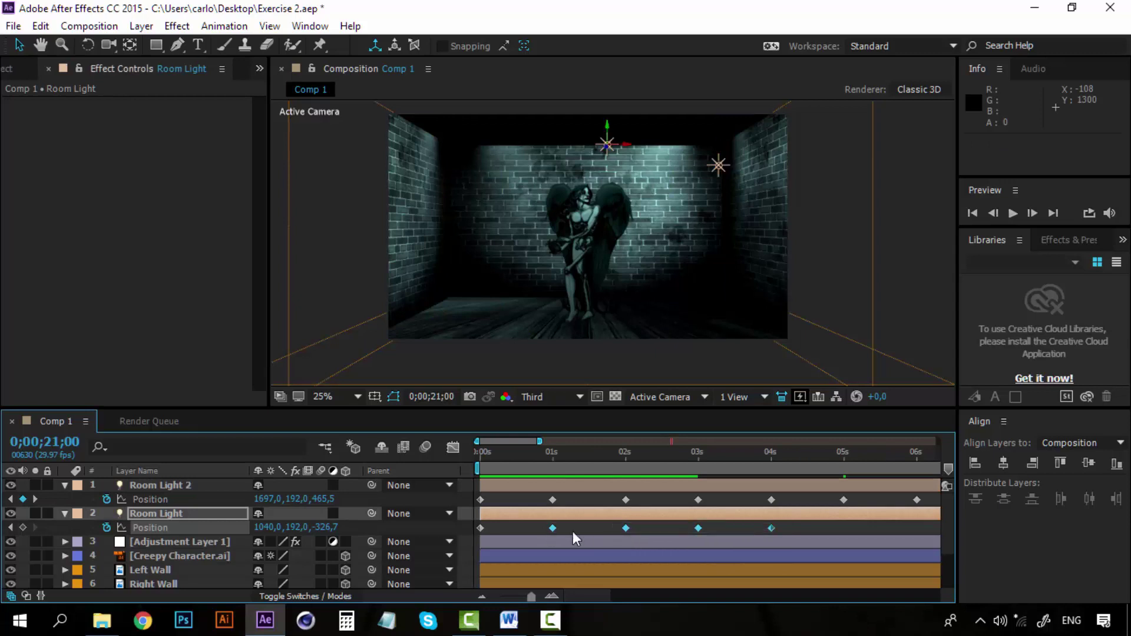
# - Copy Room Light's sweep keyframes and paste them at 5 s and 9 s
pyautogui.hotkey('ctrl', 'c')
pyautogui.click(842, 455)
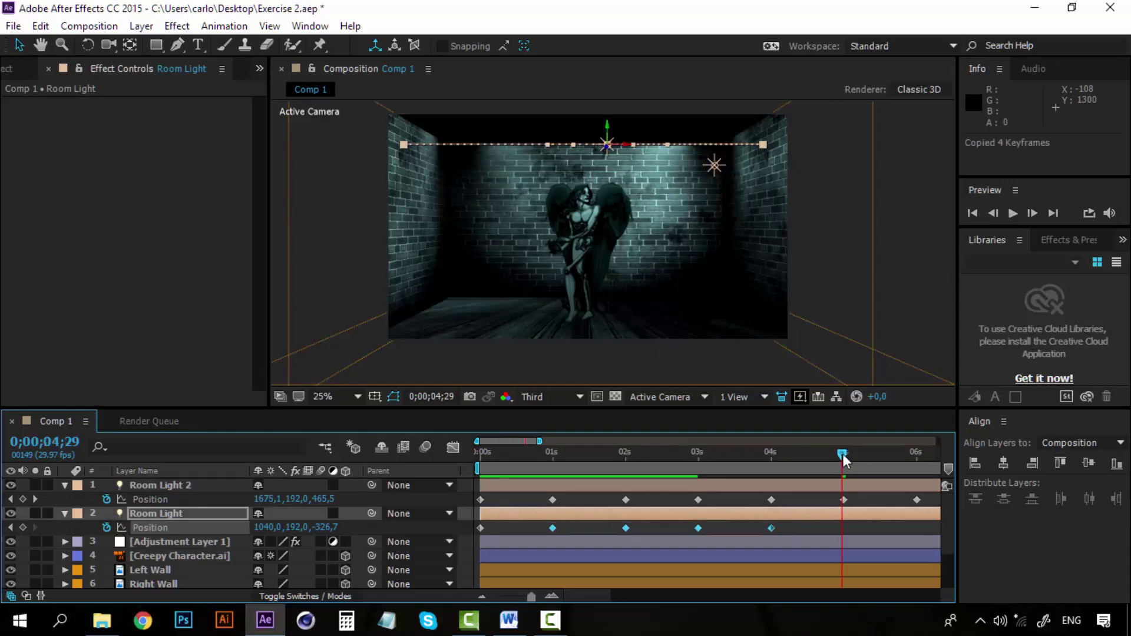
pyautogui.press('pagedown')
pyautogui.hotkey('ctrl', 'v')
pyautogui.moveTo(588, 595); pyautogui.dragTo(638, 593)
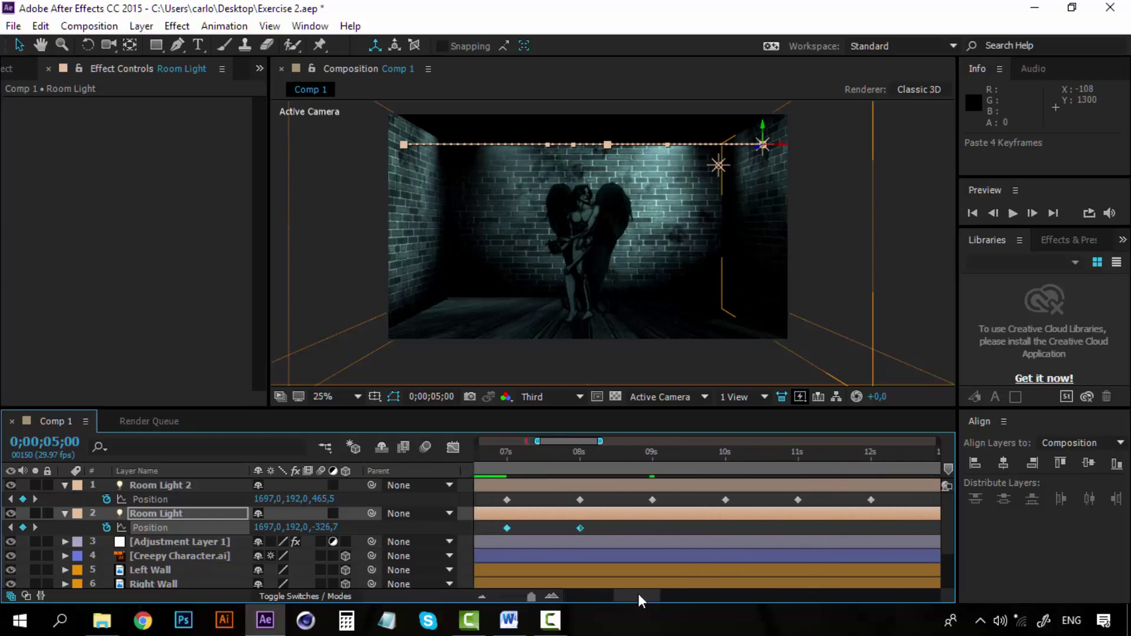
pyautogui.click(652, 457)
pyautogui.hotkey('ctrl', 'v')
# - Paste Room Light's sweep keyframes at 13 s, 17 s and 21 s, then return to 0 s
pyautogui.moveTo(663, 596); pyautogui.dragTo(698, 596)
pyautogui.click(599, 453)
pyautogui.hotkey('ctrl', 'v')
pyautogui.click(889, 457)
pyautogui.moveTo(677, 597); pyautogui.dragTo(711, 596)
pyautogui.click(560, 454)
pyautogui.hotkey('ctrl', 'v')
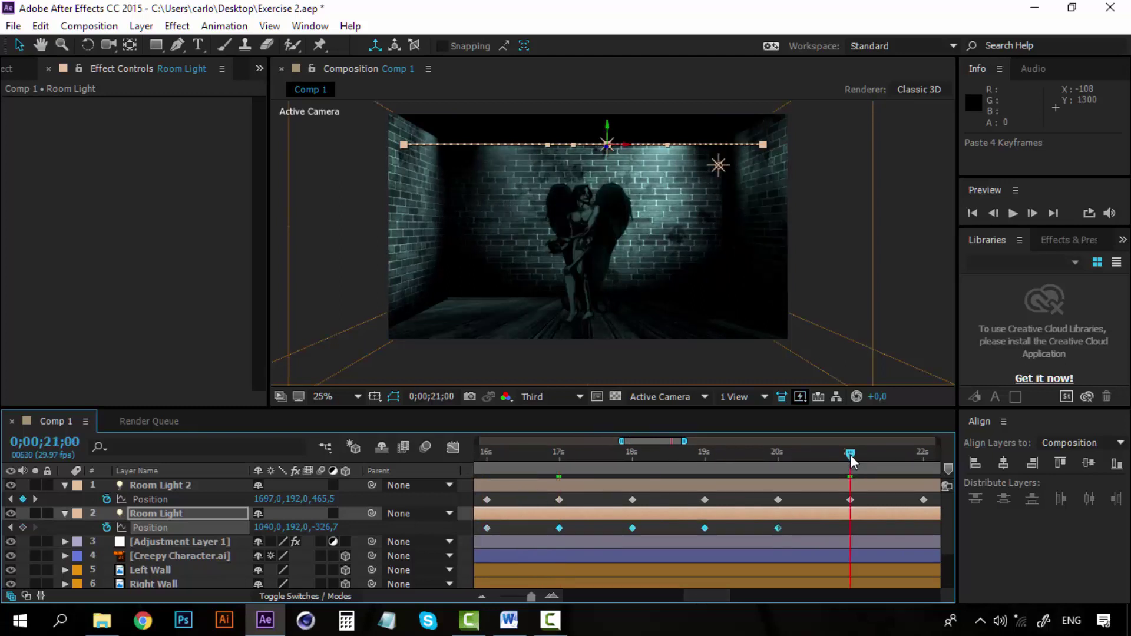
pyautogui.click(850, 459)
pyautogui.hotkey('ctrl', 'v')
pyautogui.moveTo(630, 597); pyautogui.dragTo(538, 598)
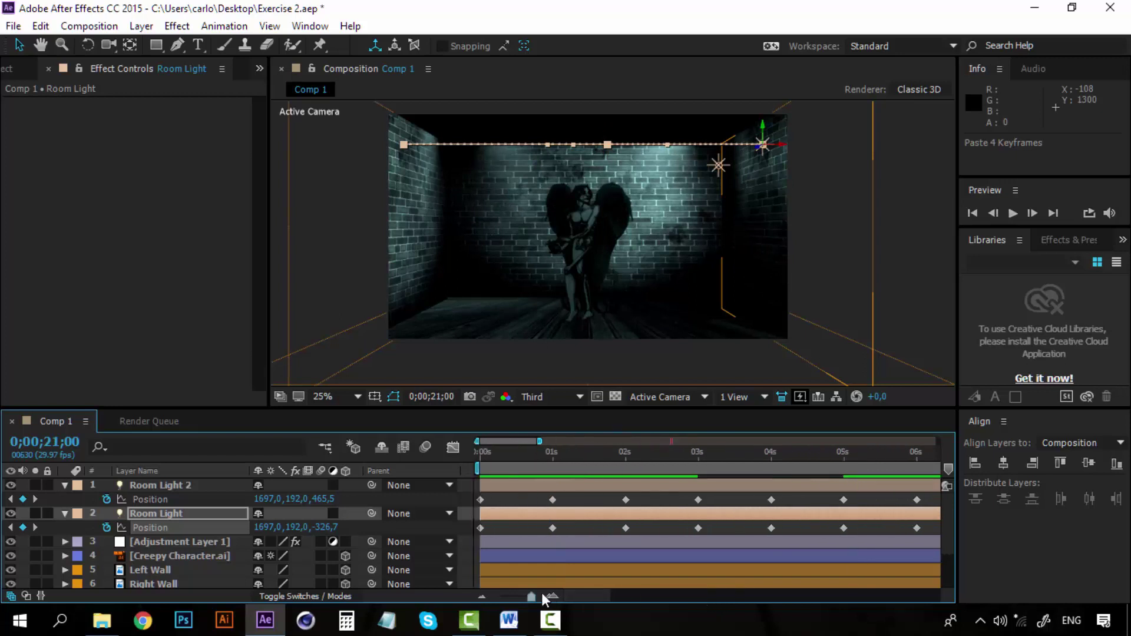
pyautogui.moveTo(505, 455); pyautogui.dragTo(469, 454)
pyautogui.press('space')
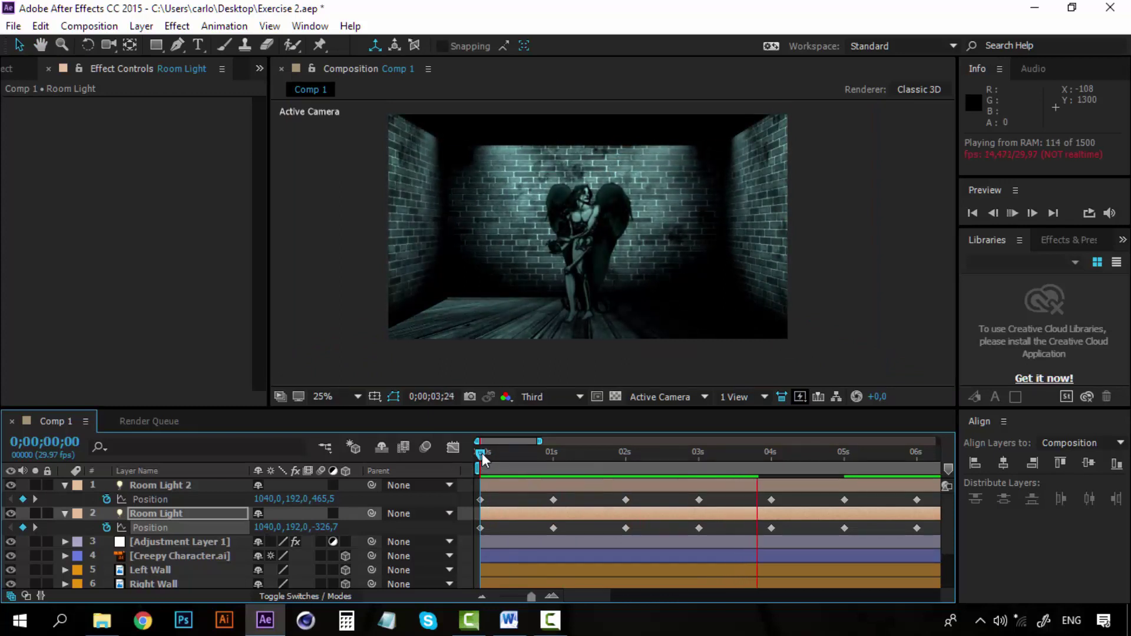
pyautogui.press('space')
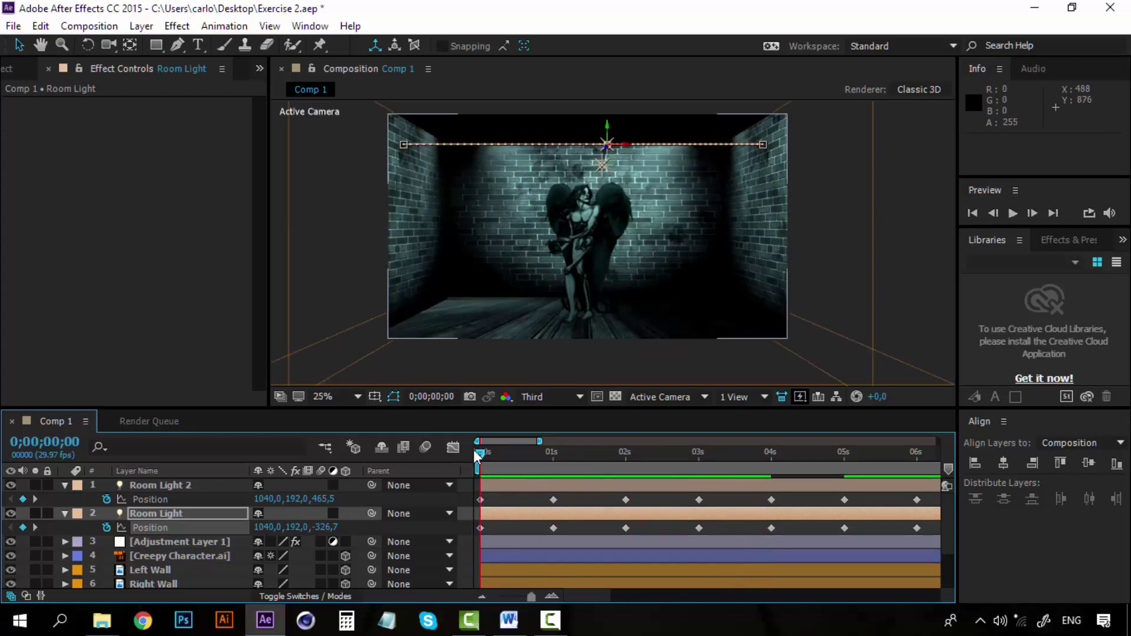
pyautogui.click(899, 227)
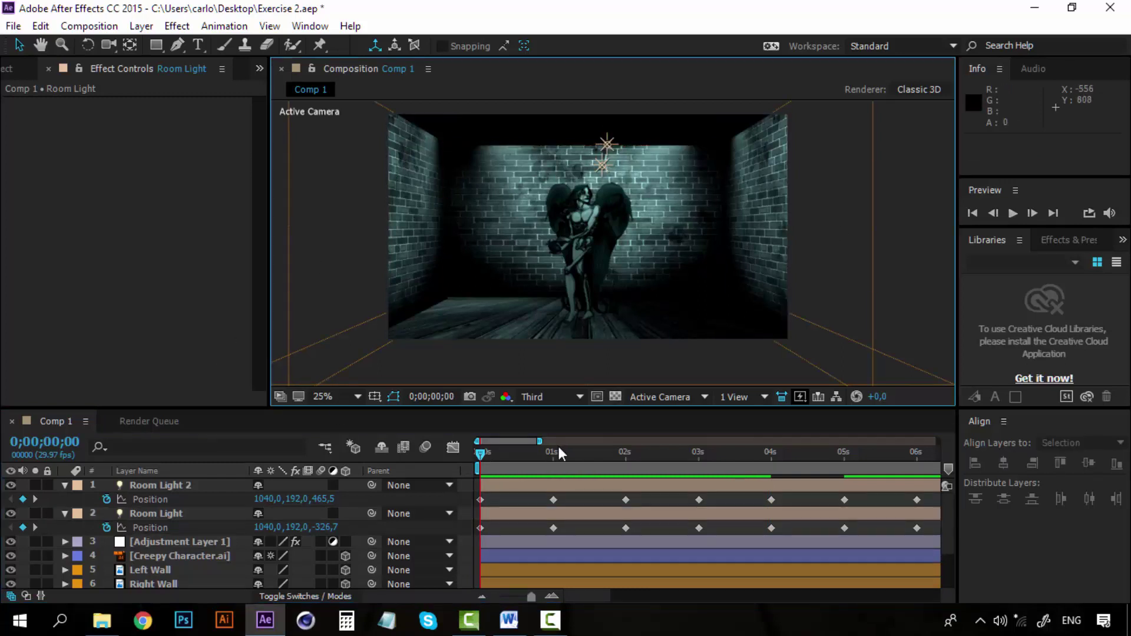
pyautogui.click(484, 455)
pyautogui.press('space')
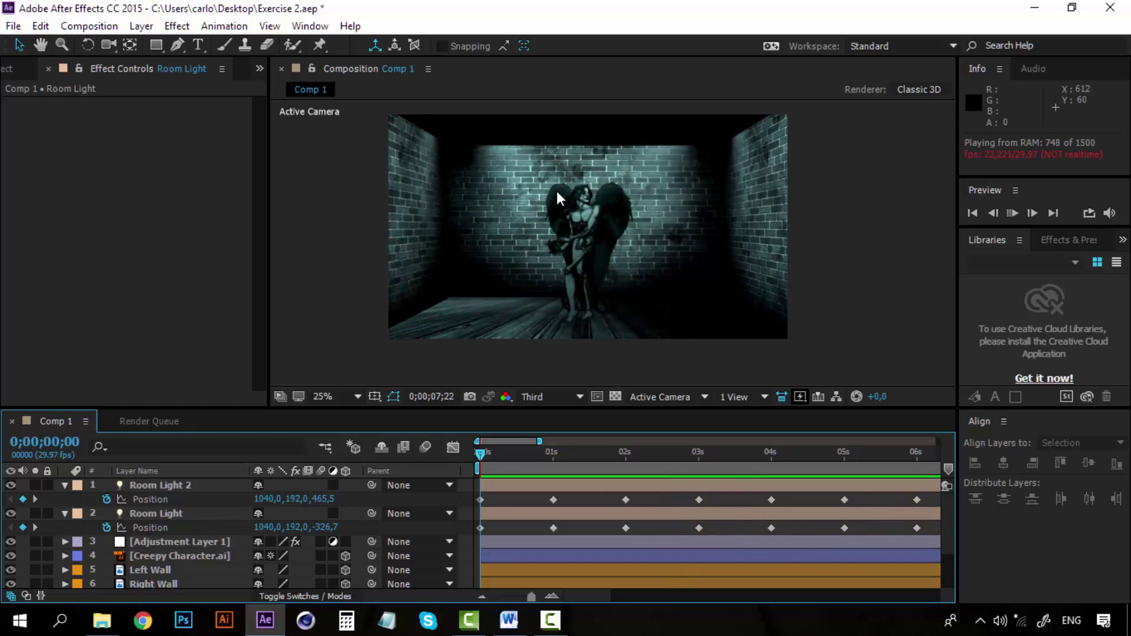
pyautogui.click(478, 455)
pyautogui.press('space')
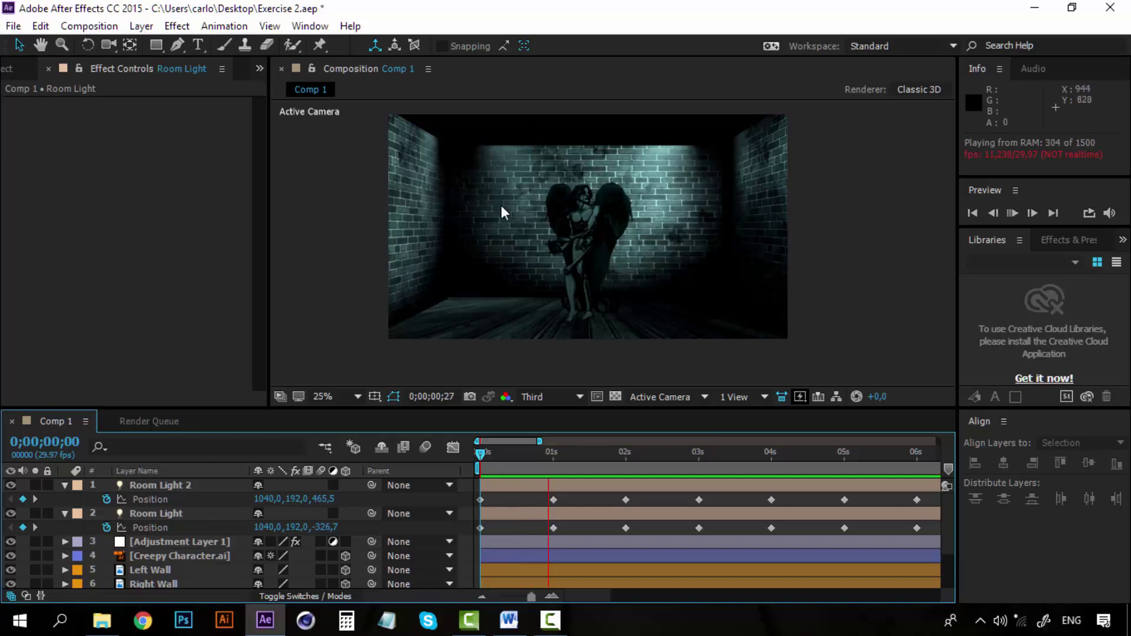
pyautogui.click(621, 453)
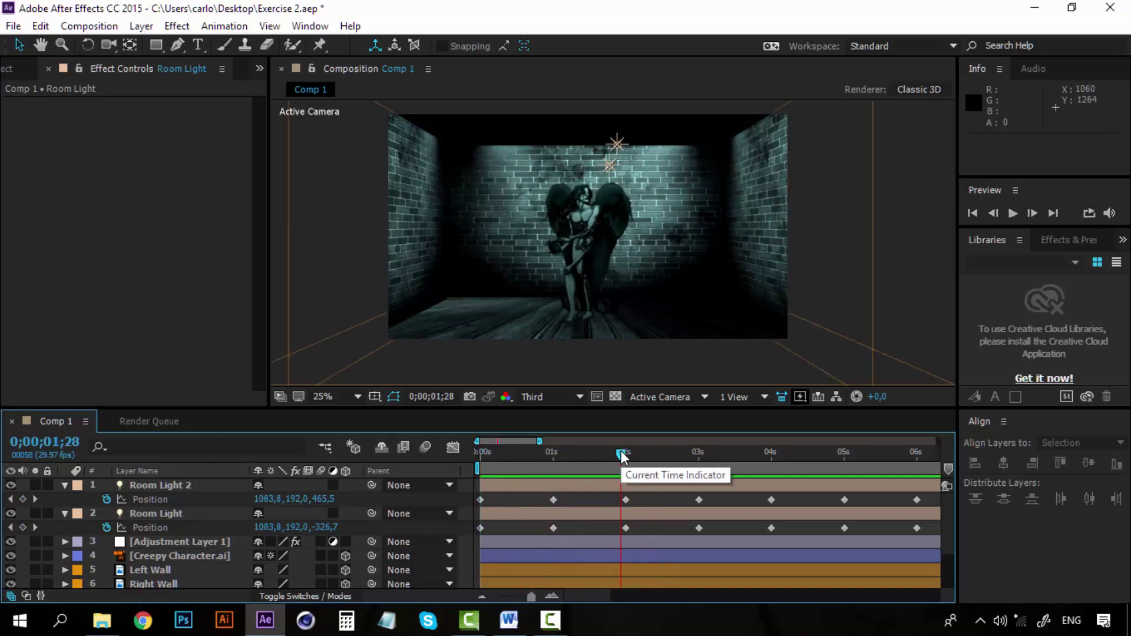